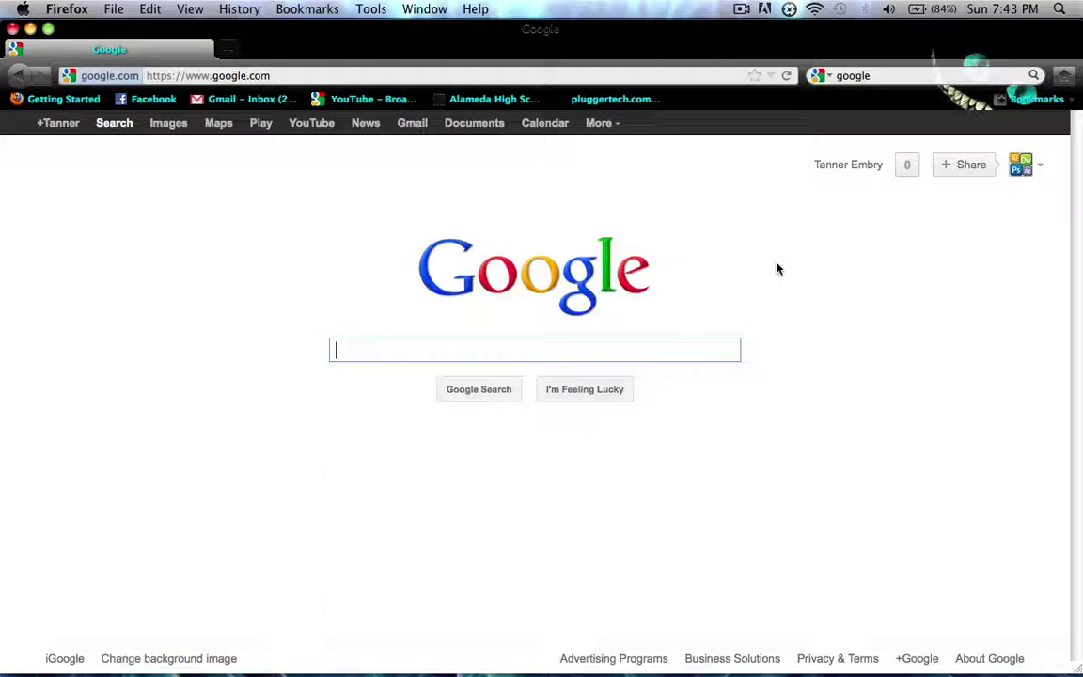
Step: Search Google for dafont, open dafont.com and browse its font category list
text(dafont)
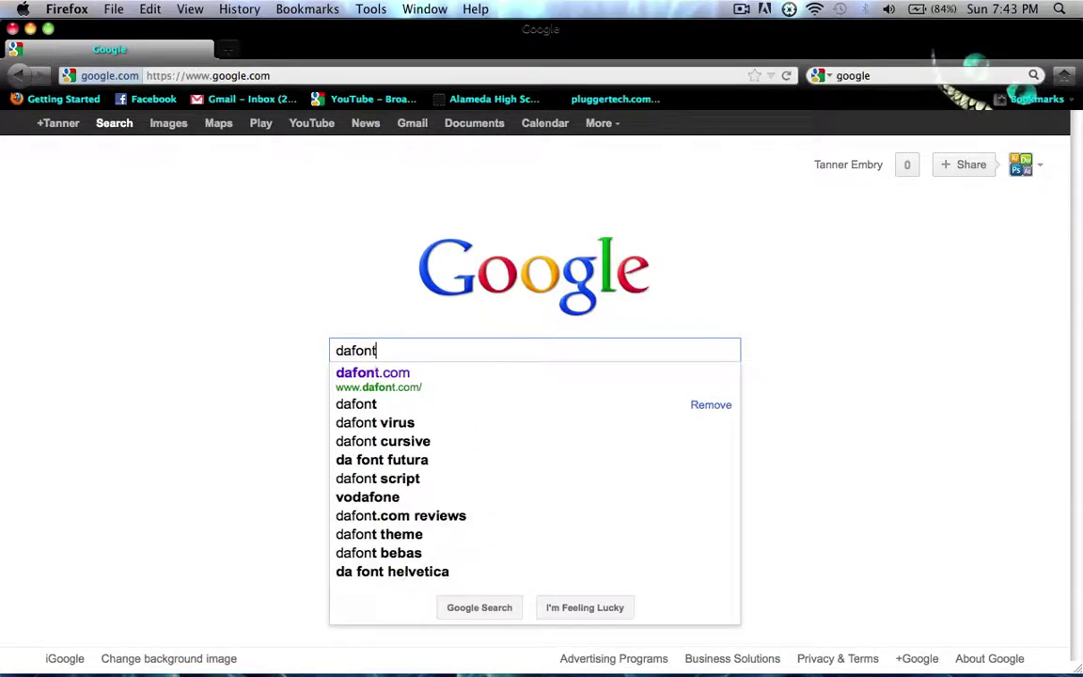
key(Return)
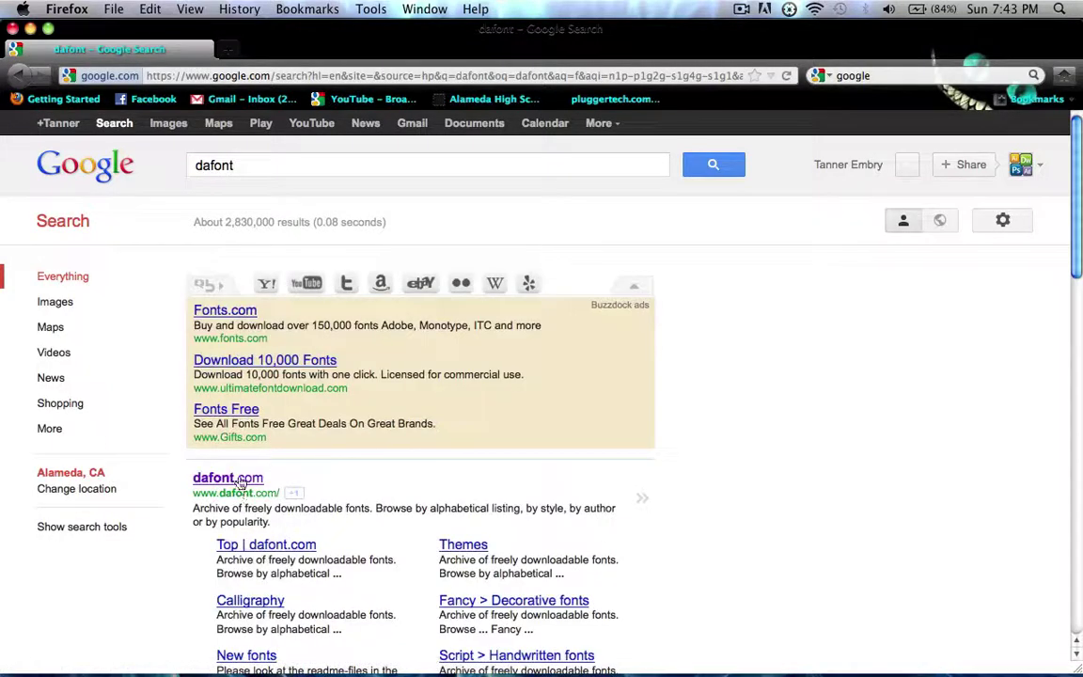
click(242, 481)
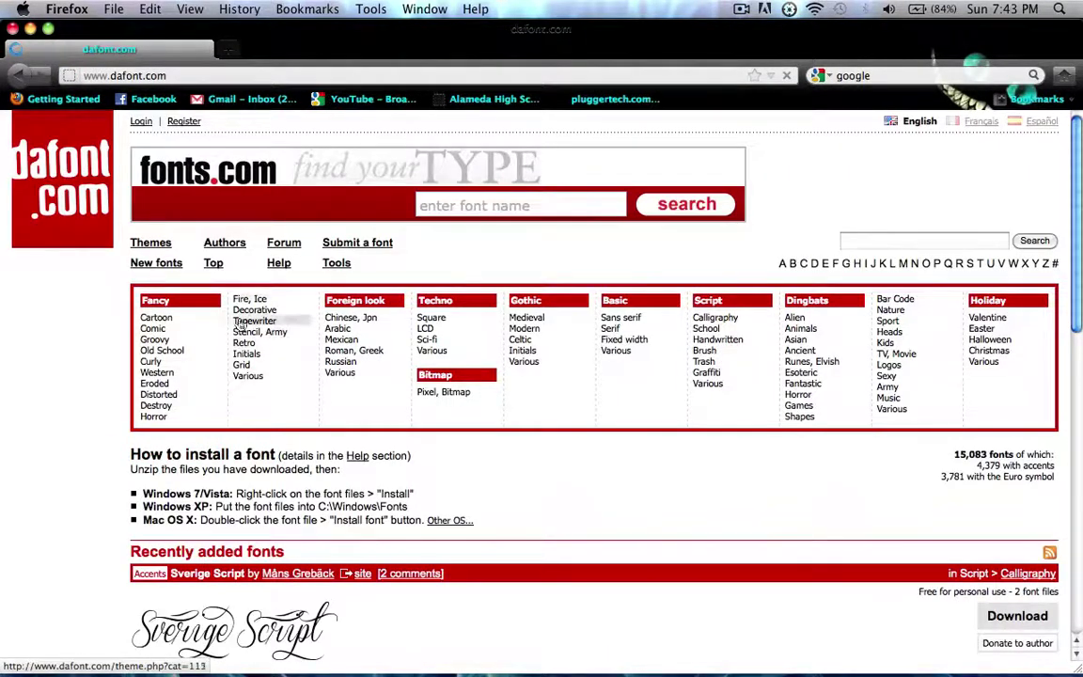
scroll(225, 442, down, 3)
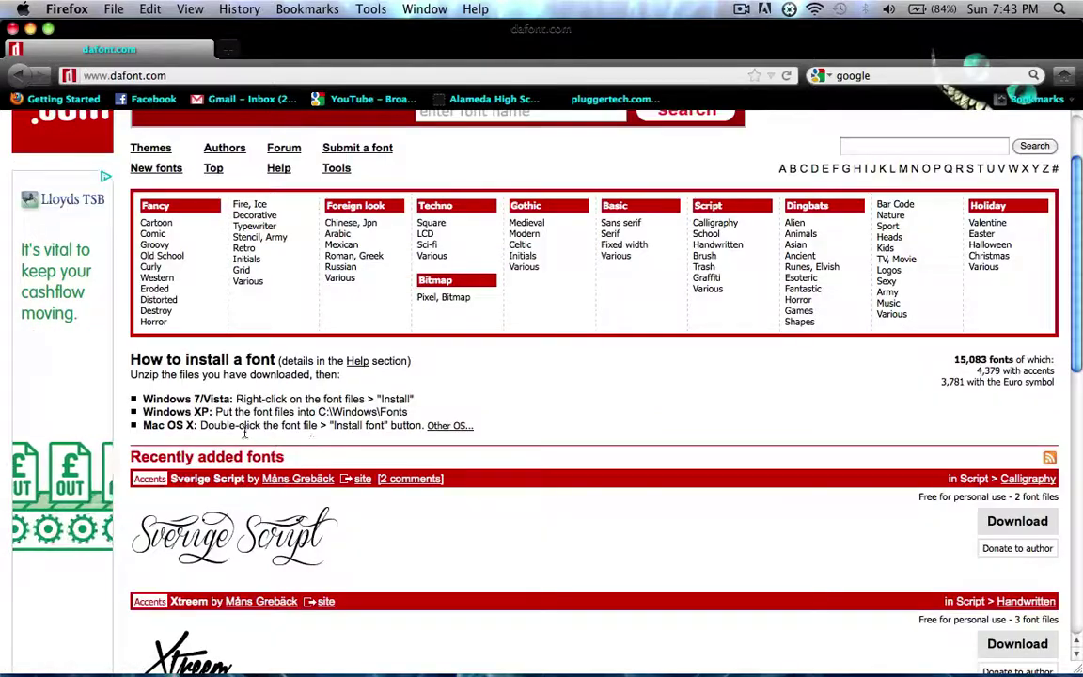
scroll(245, 431, down, 10)
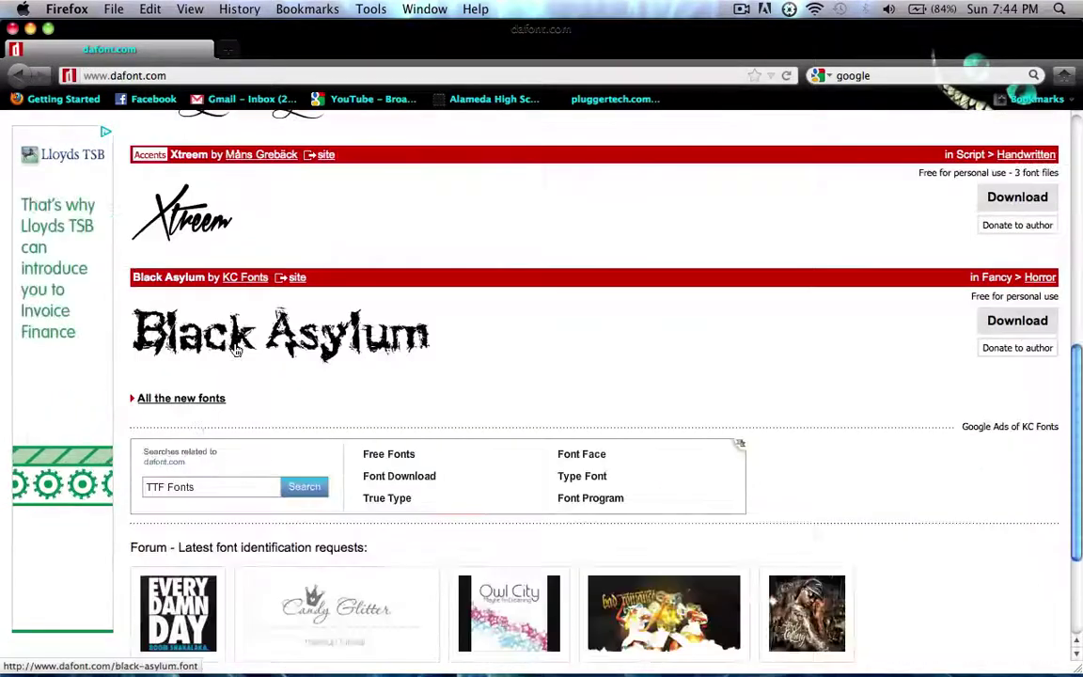
scroll(254, 353, up, 5)
scroll(292, 357, down, 4)
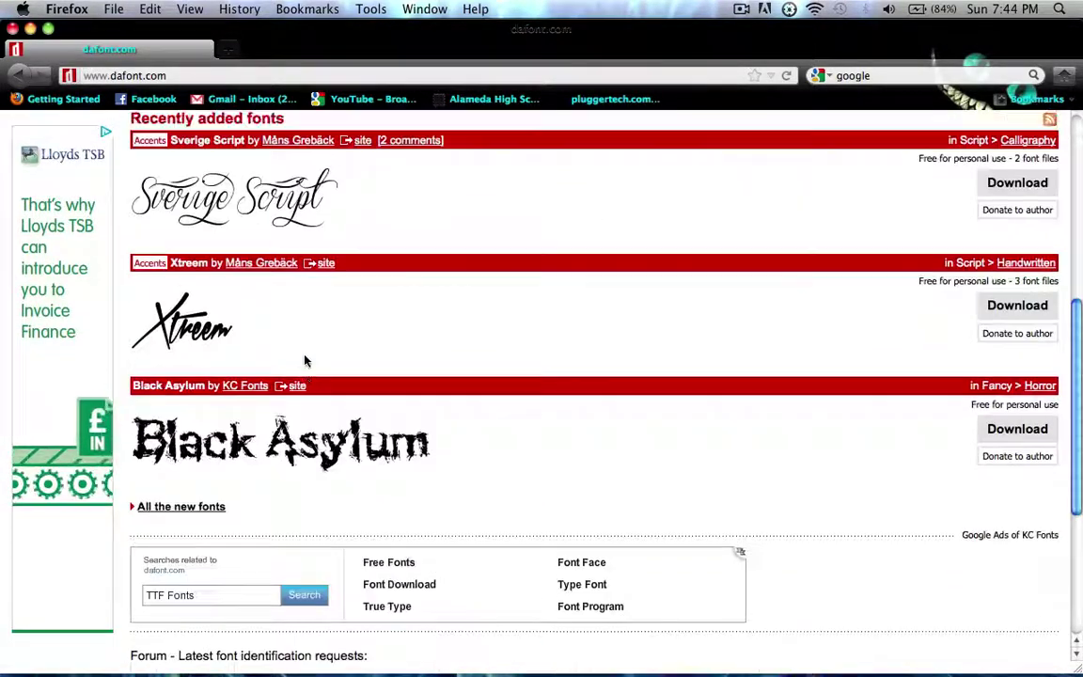
scroll(311, 394, down, 4)
scroll(287, 366, up, 10)
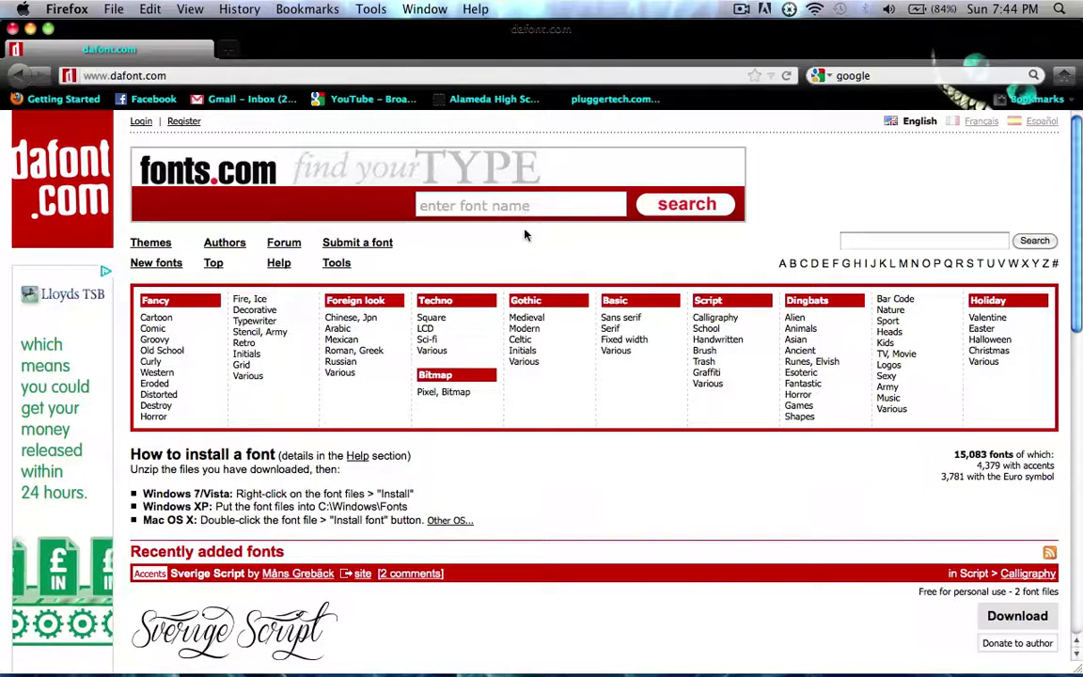
Step: Open the Gothic > Modern category and save the Cybertooth font as cybertooth.zip
click(525, 328)
scroll(418, 544, down, 3)
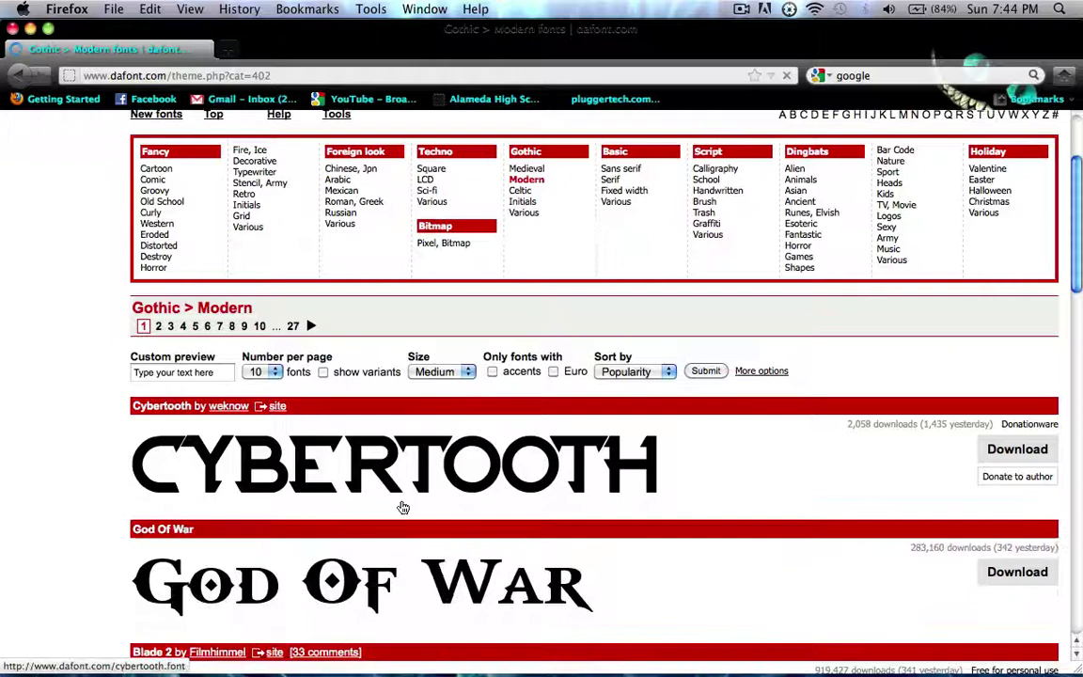
scroll(401, 505, down, 1)
scroll(233, 443, down, 1)
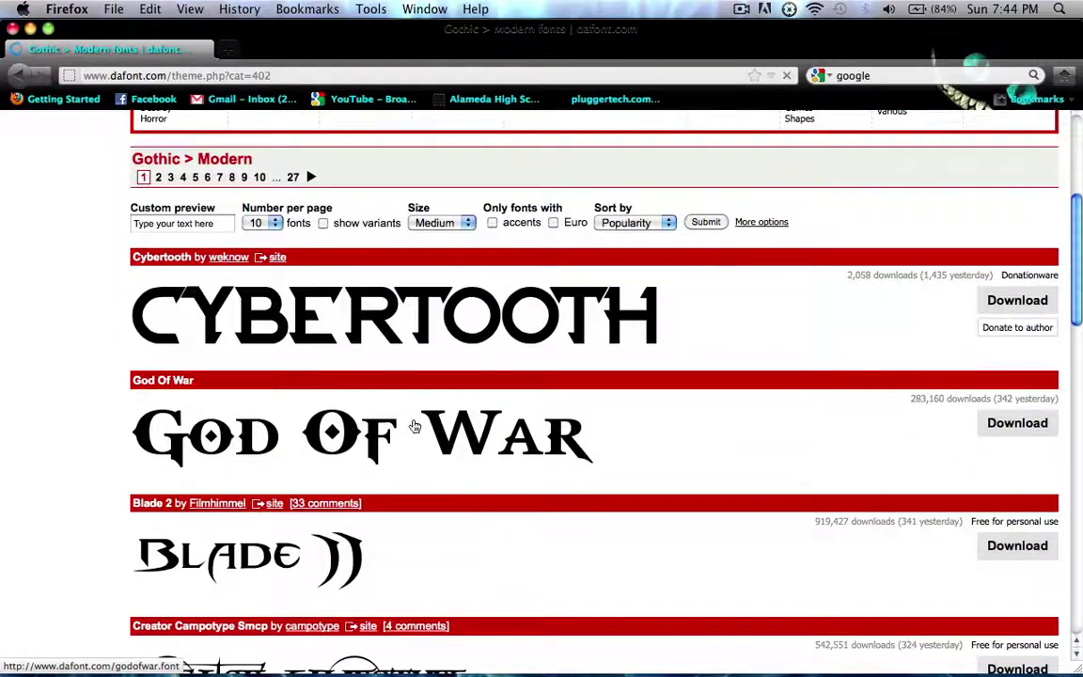
scroll(371, 420, down, 2)
scroll(369, 419, down, 3)
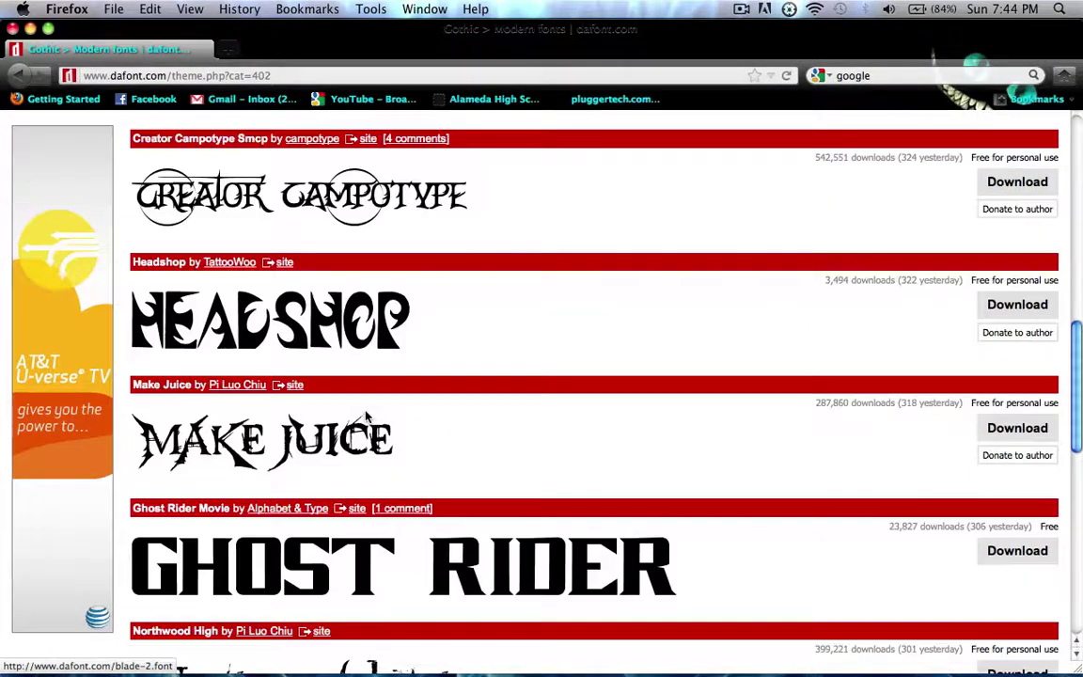
scroll(366, 416, up, 6)
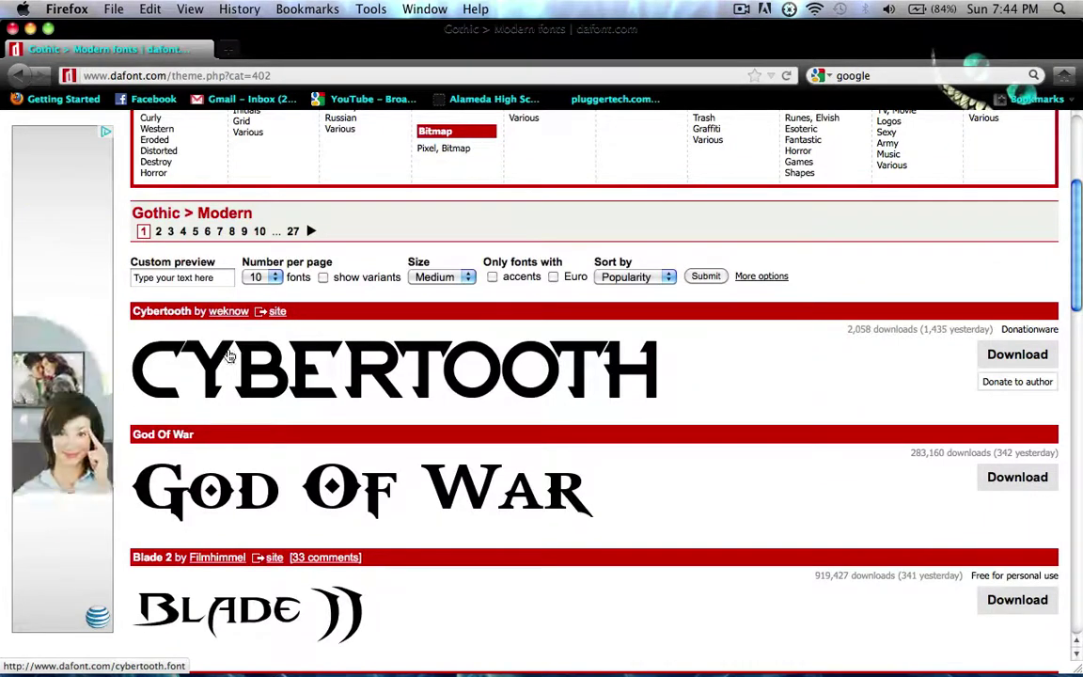
click(1017, 355)
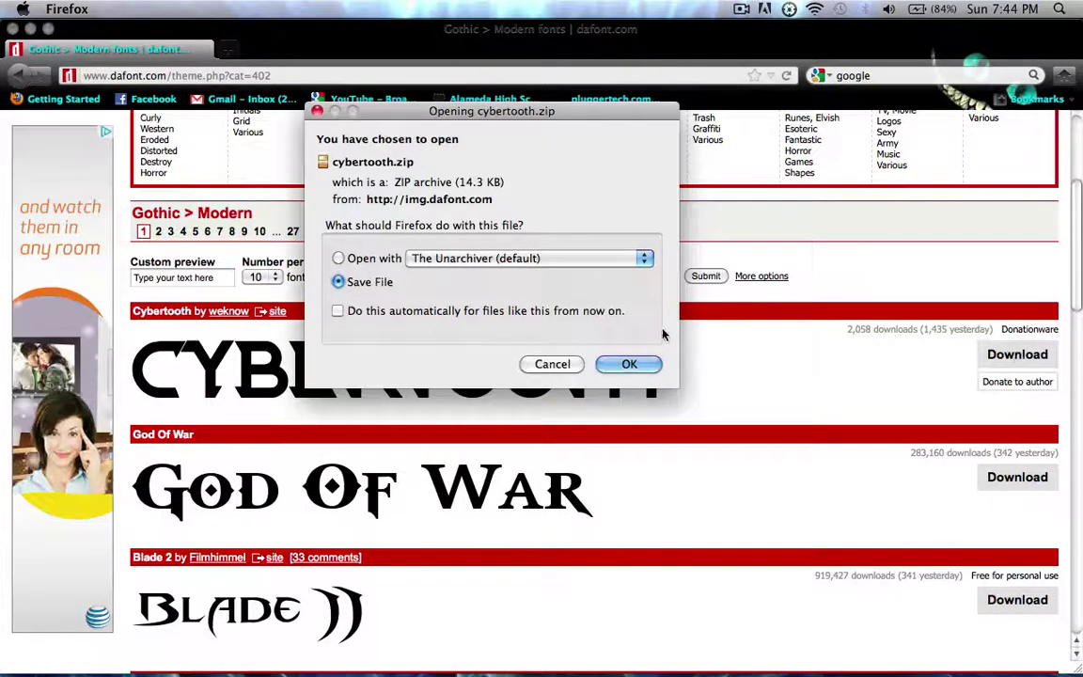
click(628, 365)
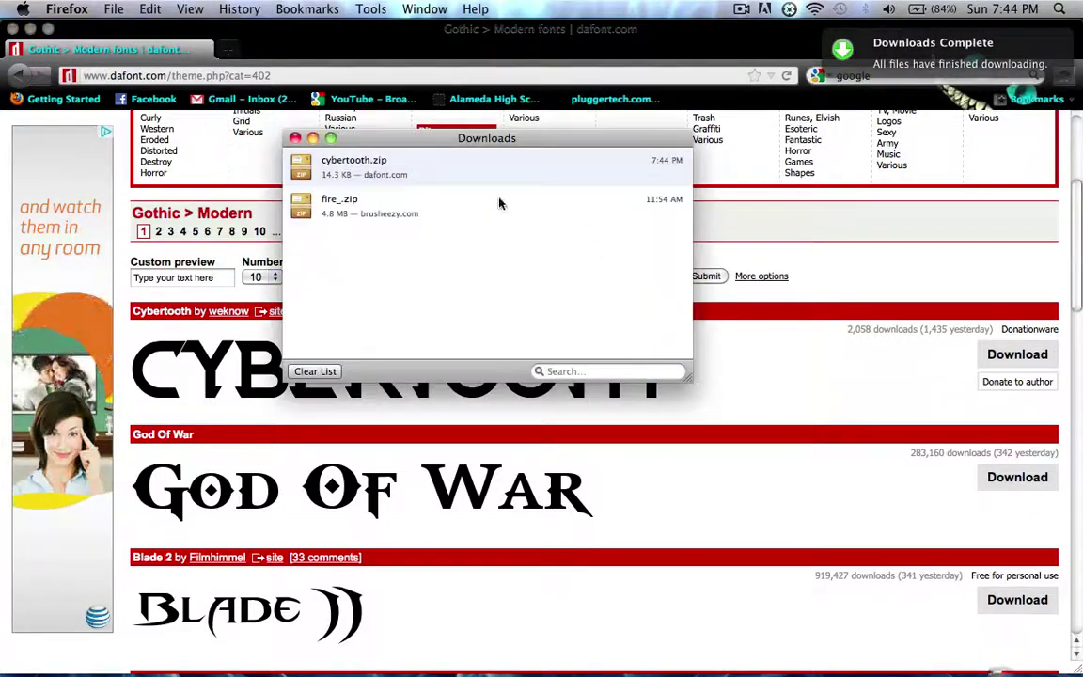
Step: Reveal the downloaded cybertooth.zip in Finder and move it onto the desktop
click(14, 28)
click(409, 125)
click(367, 160)
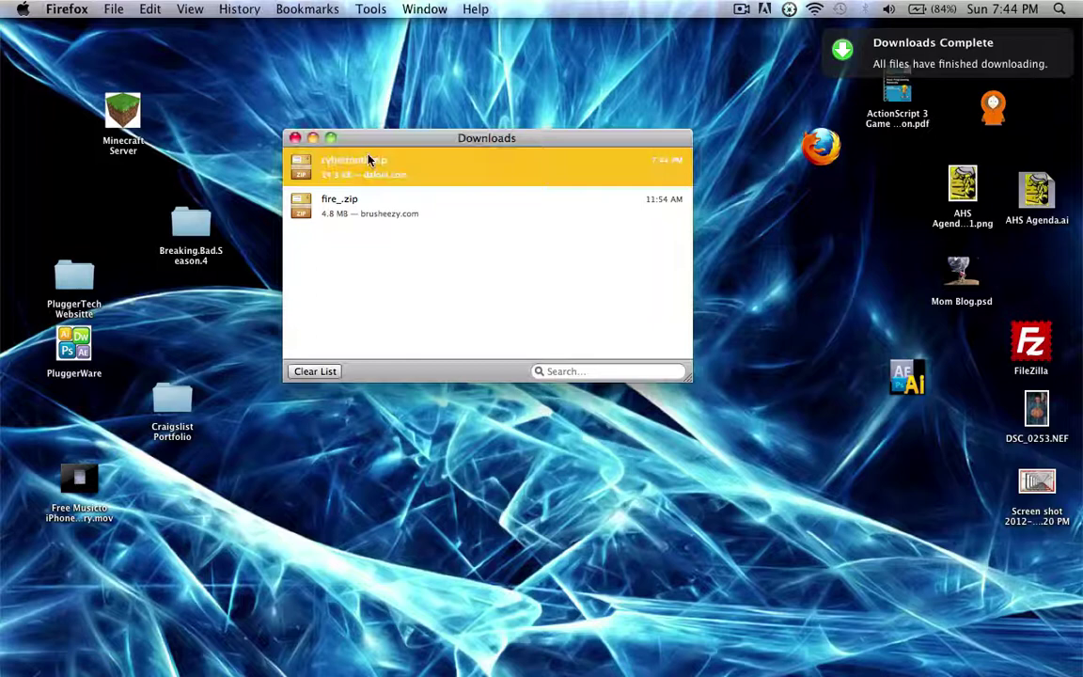
right_click(369, 158)
click(470, 184)
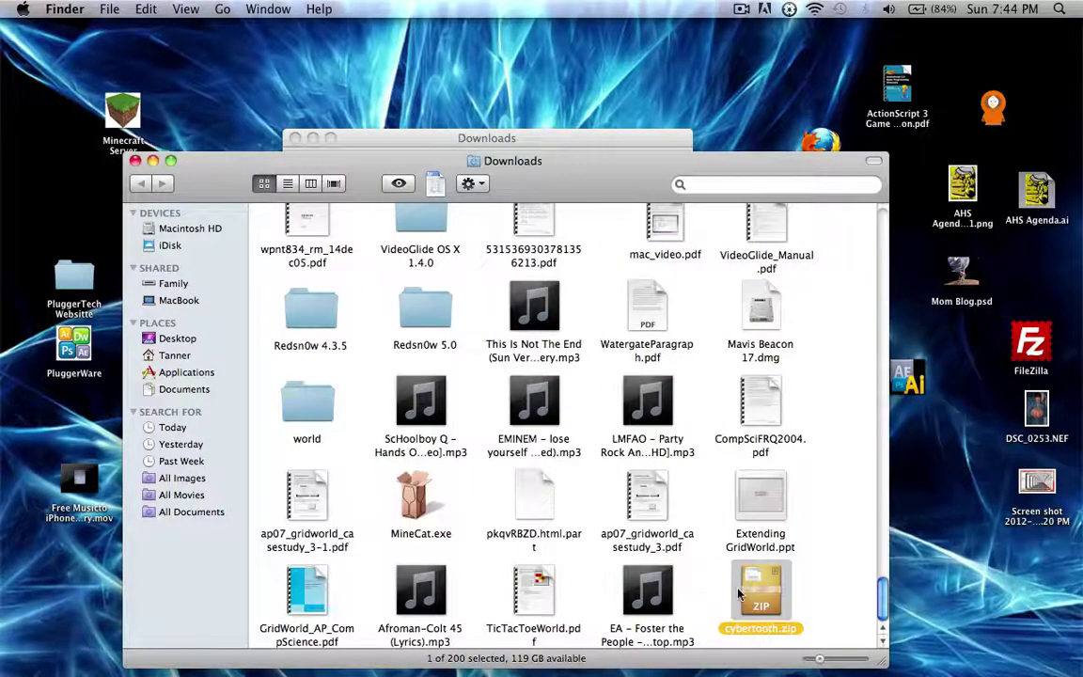
drag(764, 599, 529, 94)
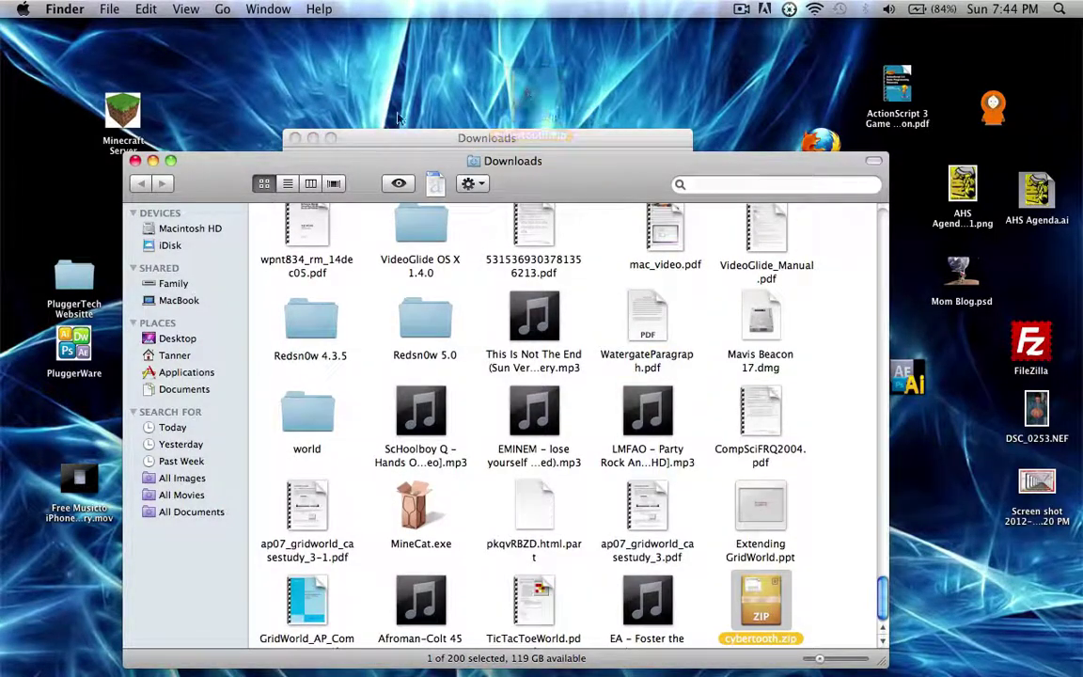
click(135, 161)
click(294, 139)
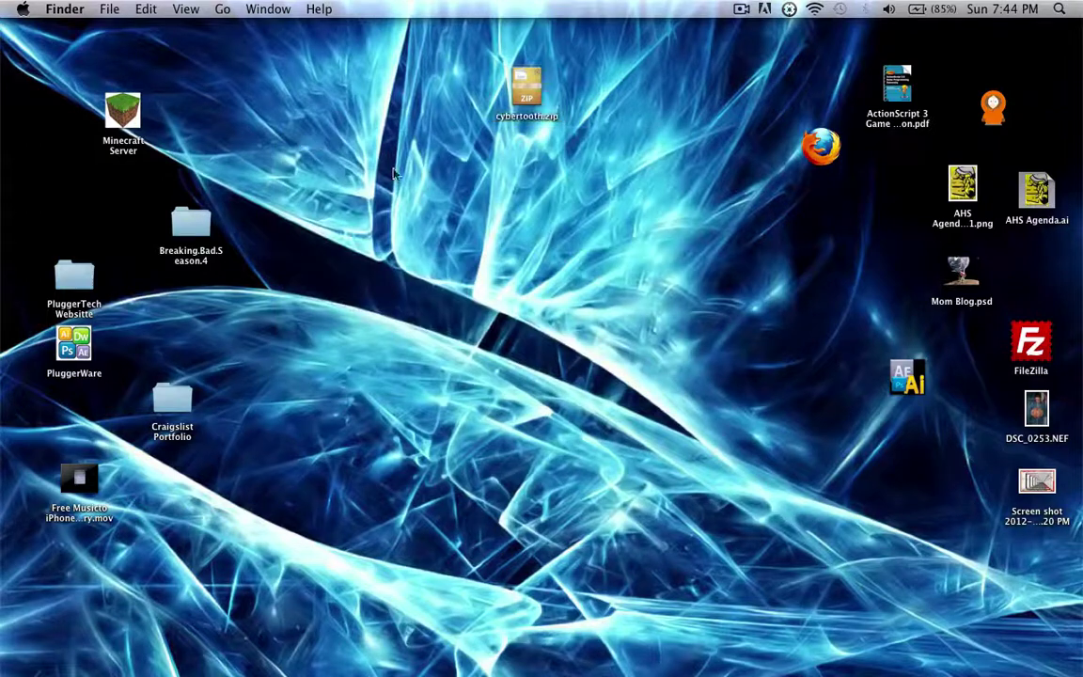
Step: Unzip cybertooth.zip on the desktop, trash the archive, and place CYBERTOOTH.ttf near the top
double_click(529, 95)
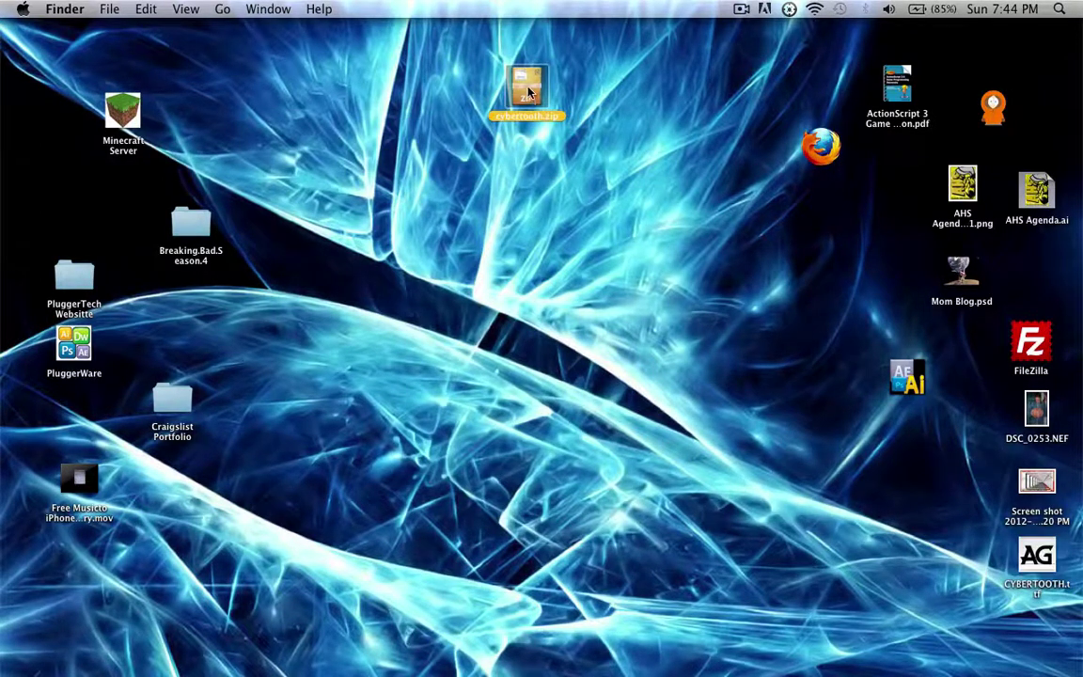
drag(529, 95, 1034, 632)
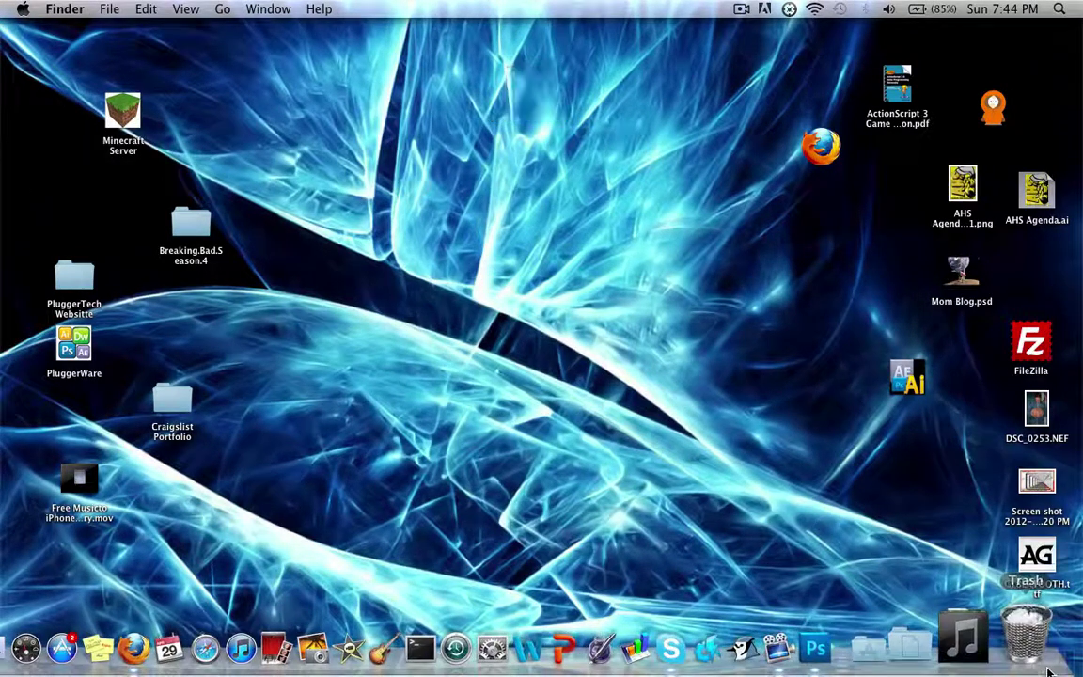
drag(1037, 552, 446, 138)
click(528, 126)
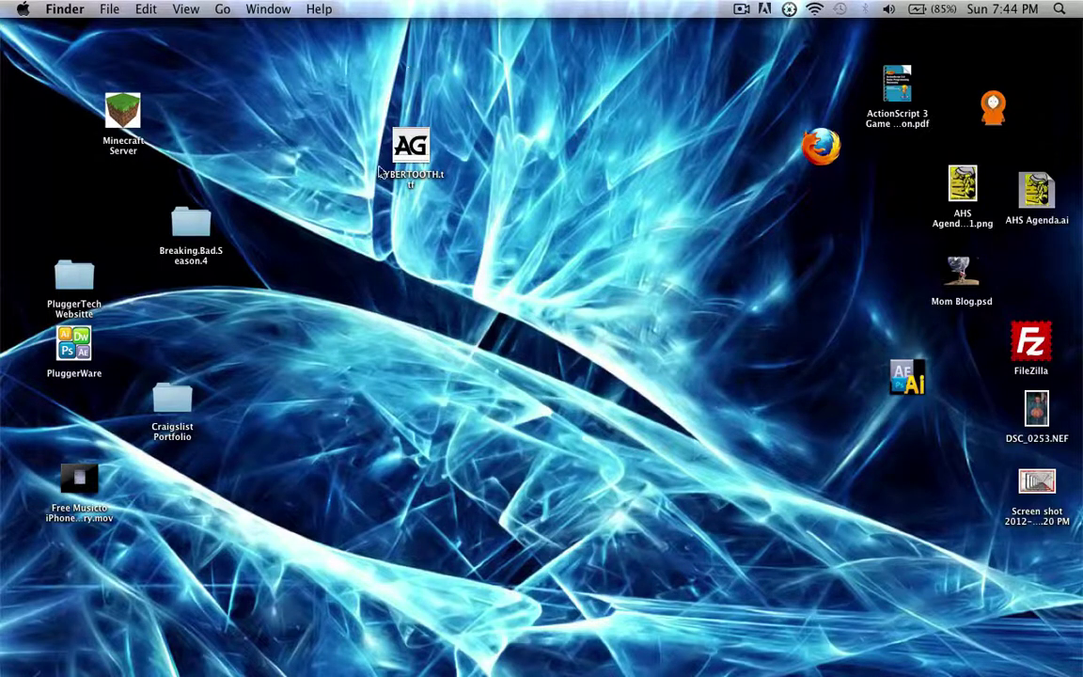
Step: Rearrange items and windows on the desktop around CYBERTOOTH.ttf
drag(377, 133, 407, 169)
click(485, 102)
drag(731, 53, 444, 314)
click(533, 163)
drag(533, 163, 395, 150)
click(454, 109)
drag(442, 75, 468, 109)
Step: Preview CYBERTOOTH in Font Book, install it into the User fonts, then close Font Book
double_click(409, 148)
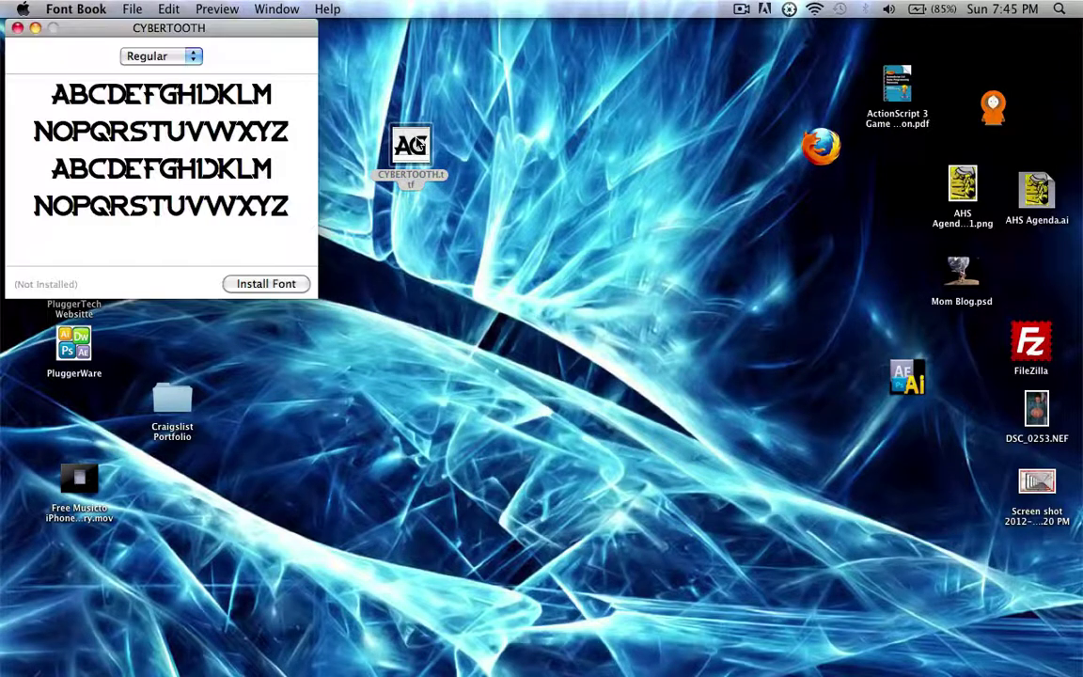
drag(206, 33, 243, 50)
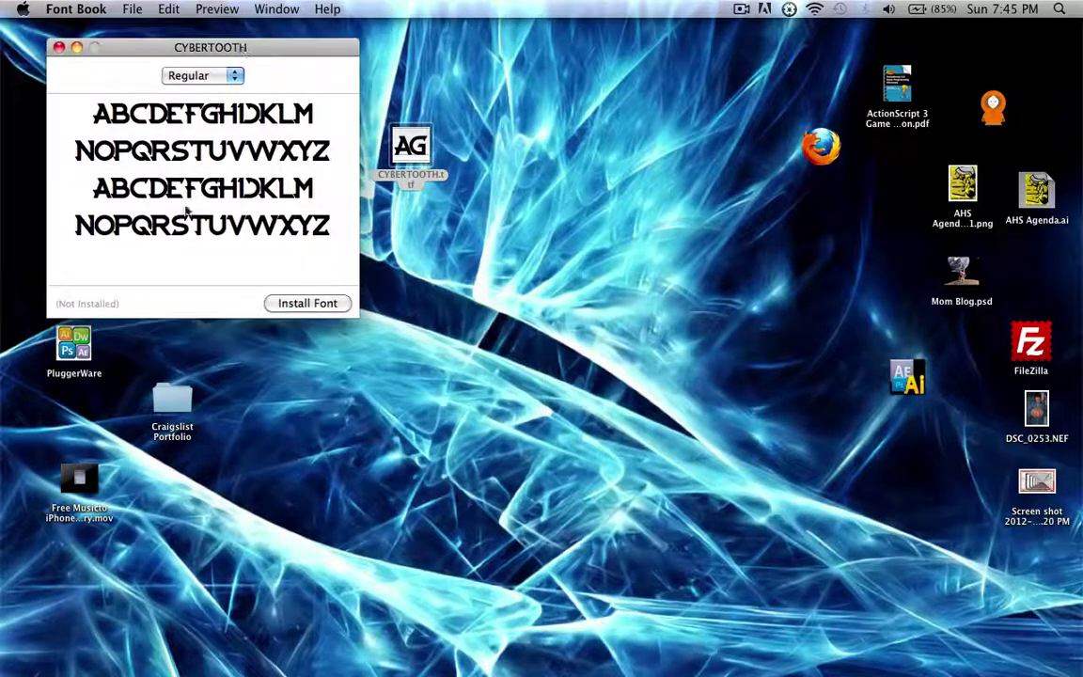
click(308, 303)
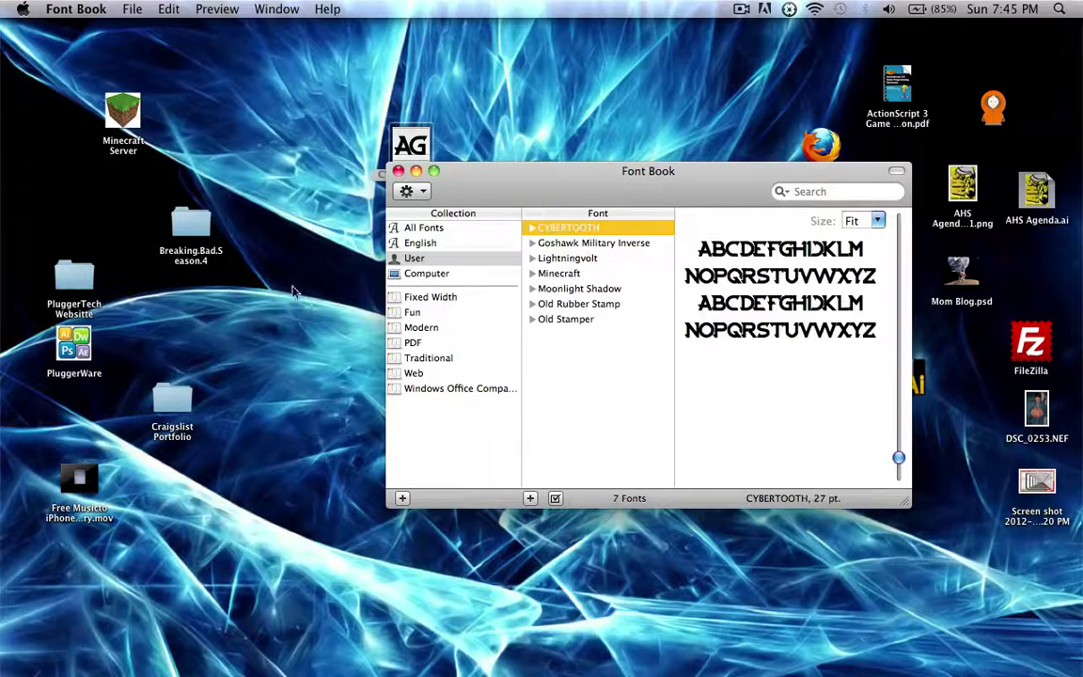
drag(592, 181, 549, 153)
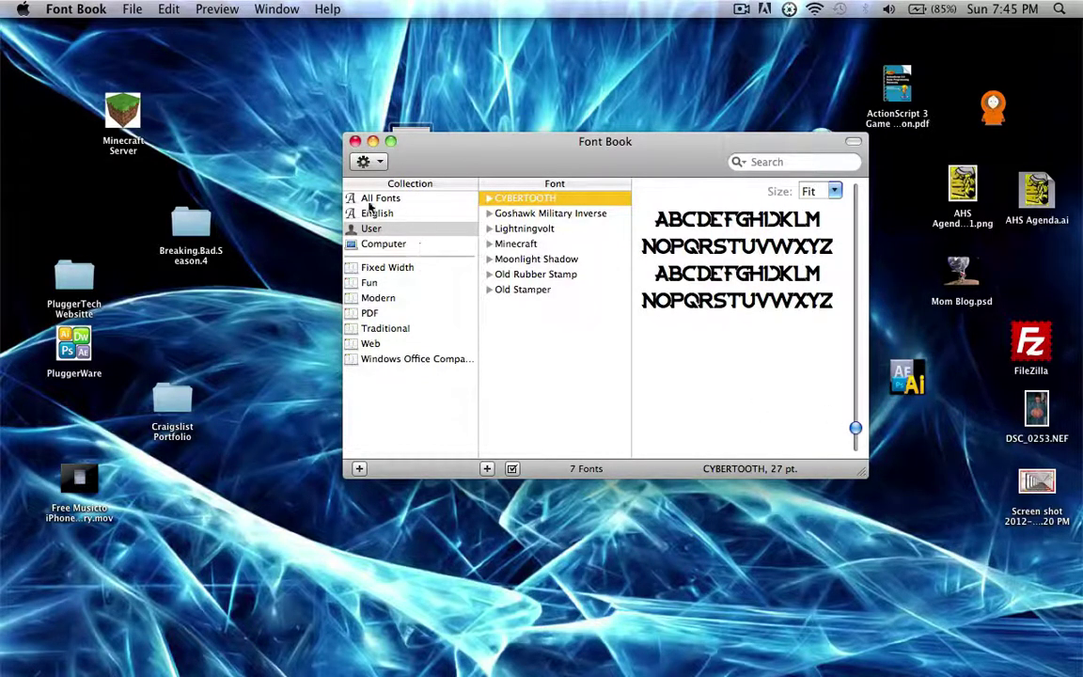
click(354, 141)
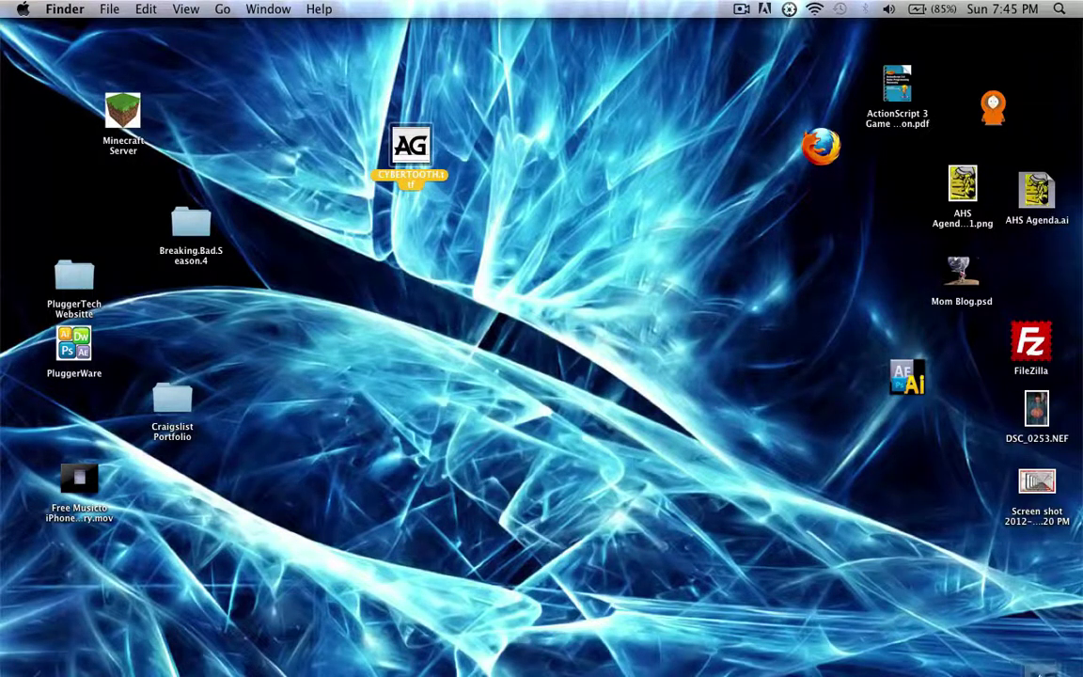
Step: Trash CYBERTOOTH.ttf, launch Photoshop, and create a 512×512 px document named 'font test'
key(super+BackSpace)
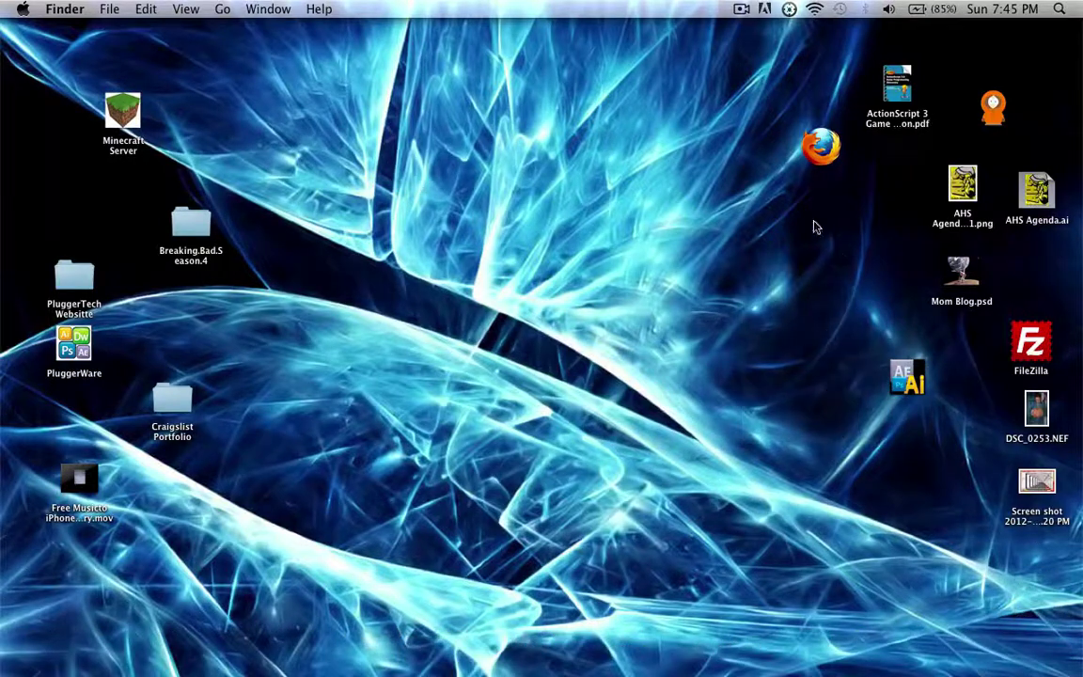
mouse_move(744, 663)
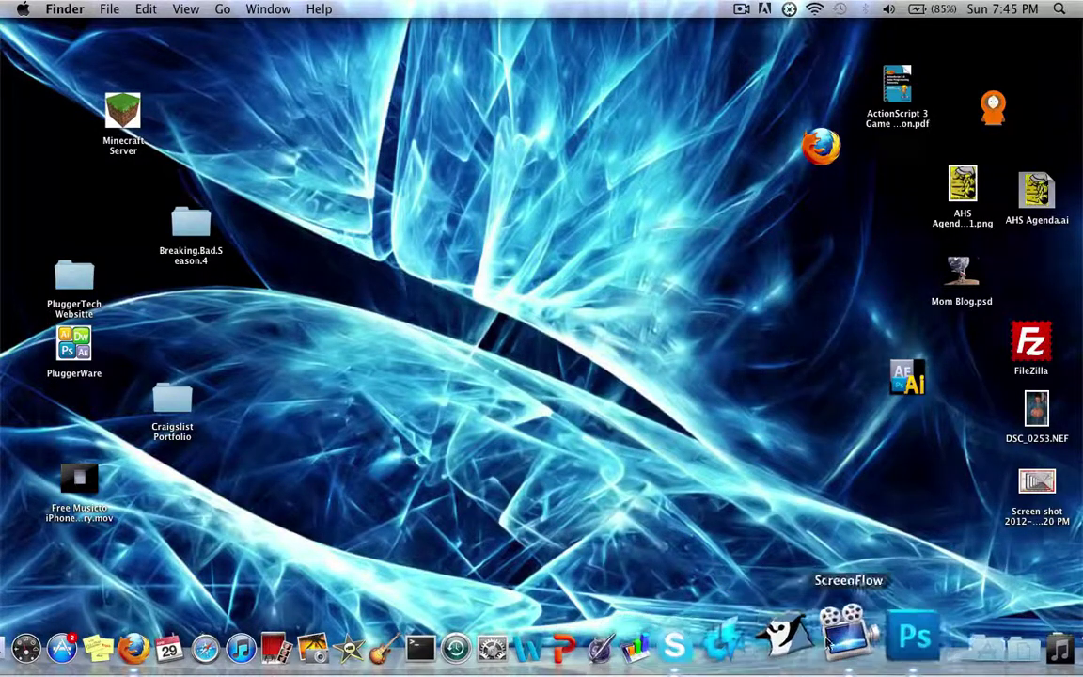
click(875, 643)
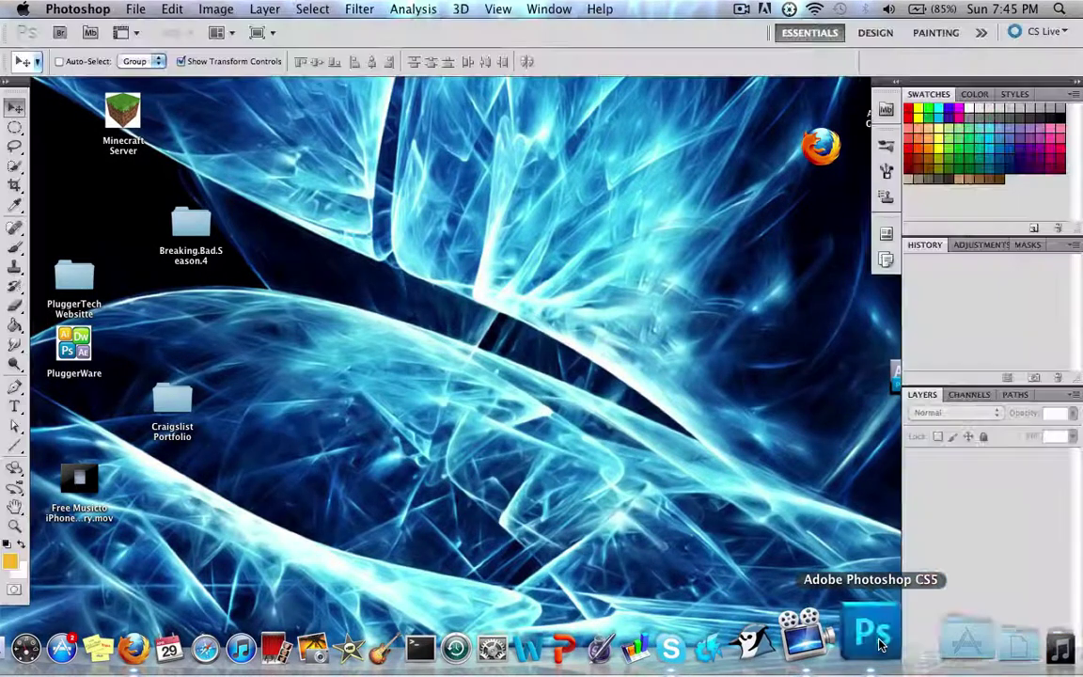
click(135, 9)
click(124, 30)
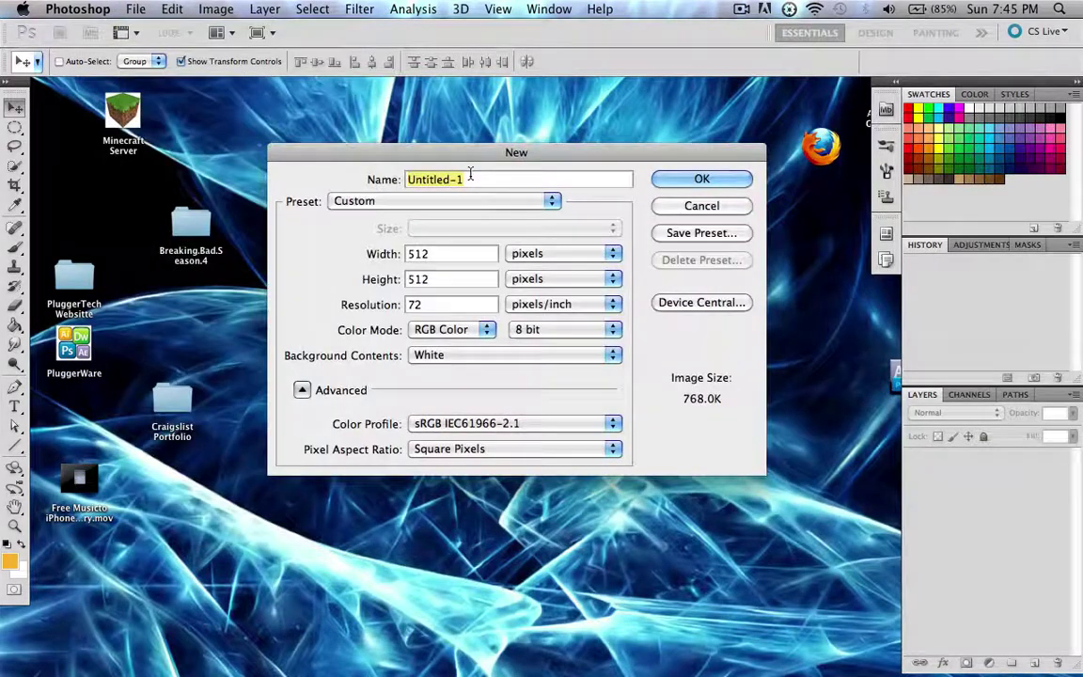
text(font test)
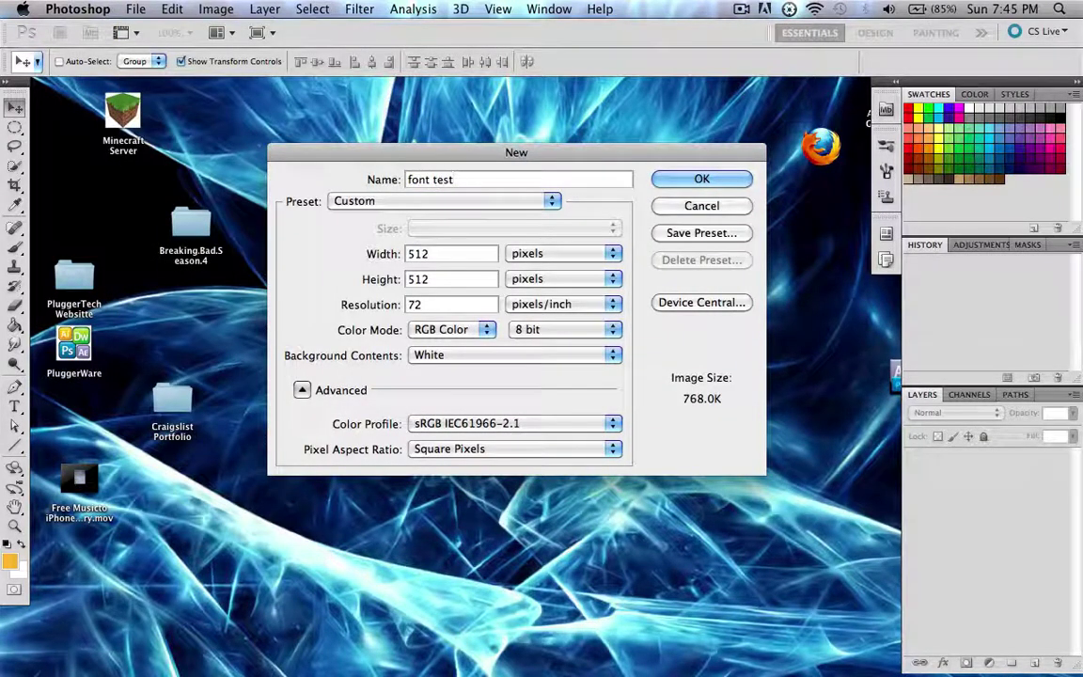
click(699, 180)
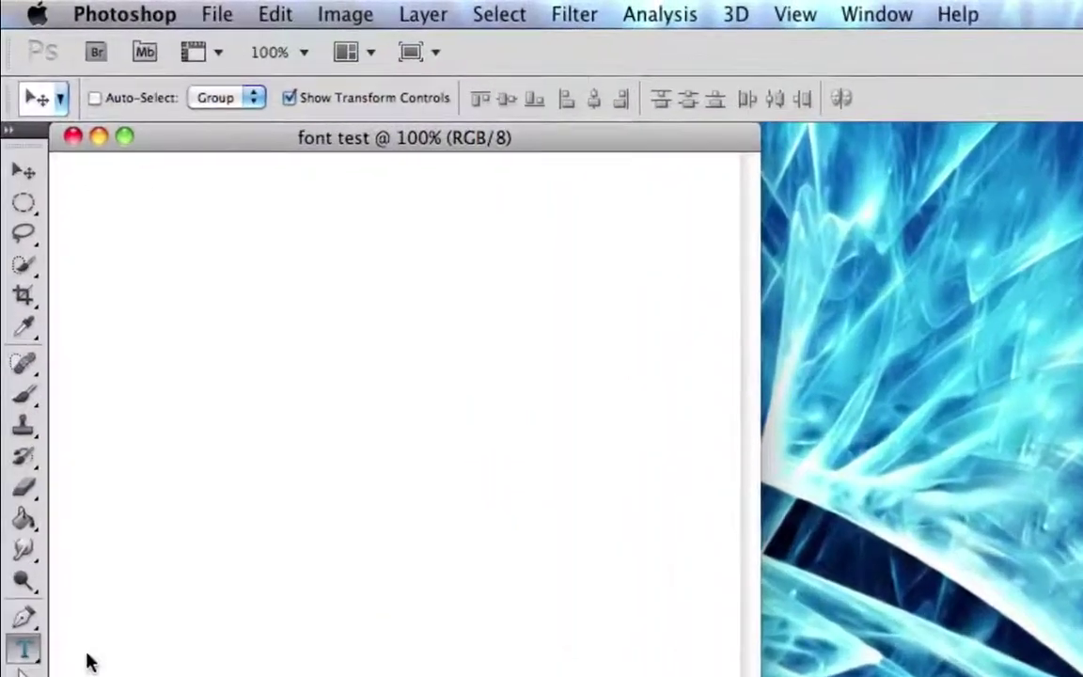
Step: Pick the Type tool with the CYBERTOOTH font and start a text line at the canvas's left
click(15, 408)
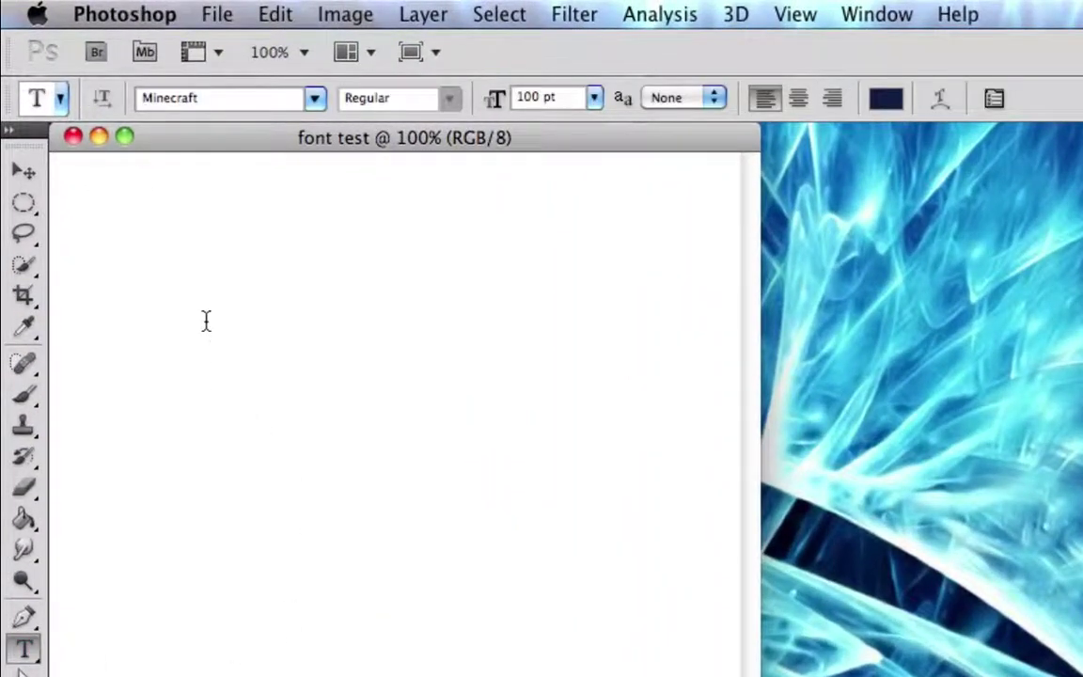
click(316, 99)
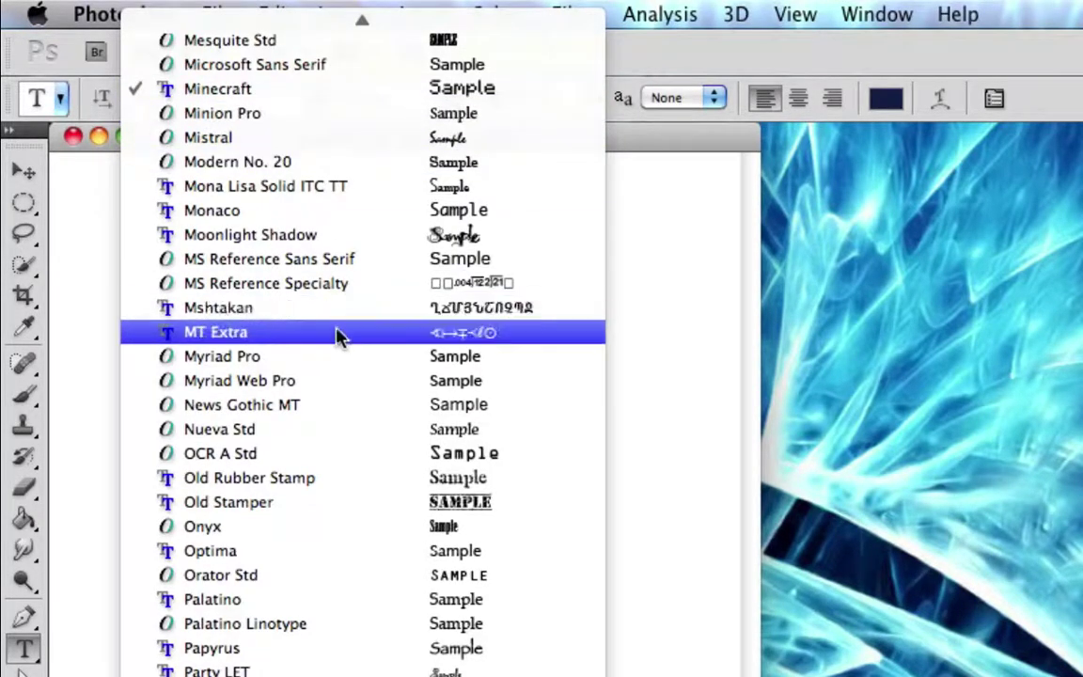
scroll(335, 336, down, 1)
scroll(338, 362, up, 20)
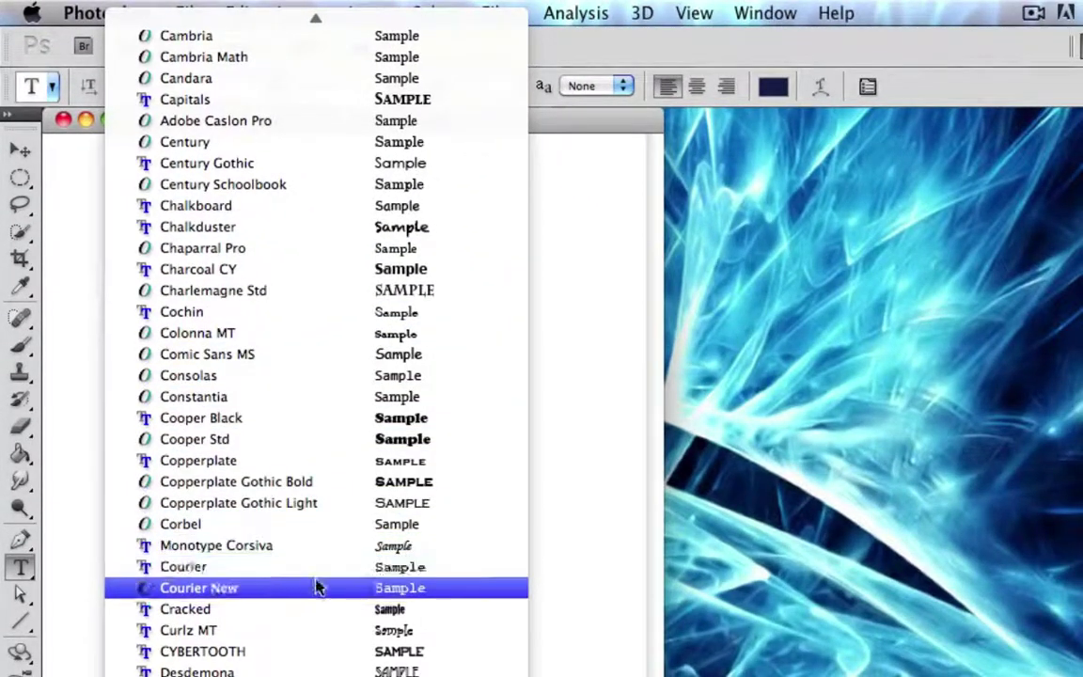
click(244, 657)
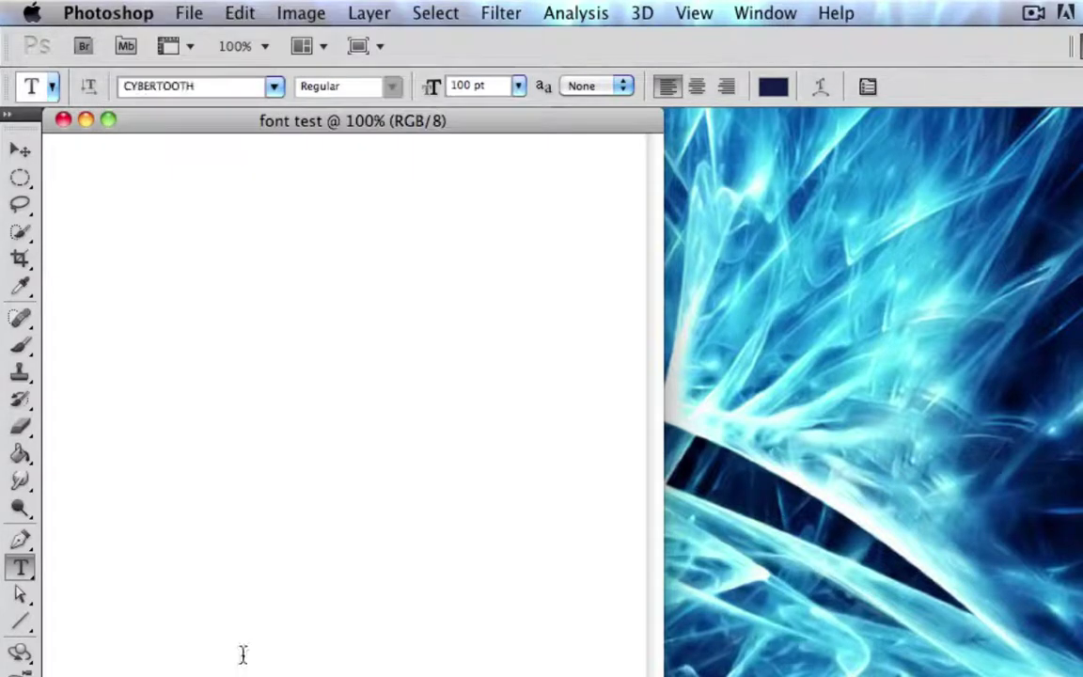
click(123, 305)
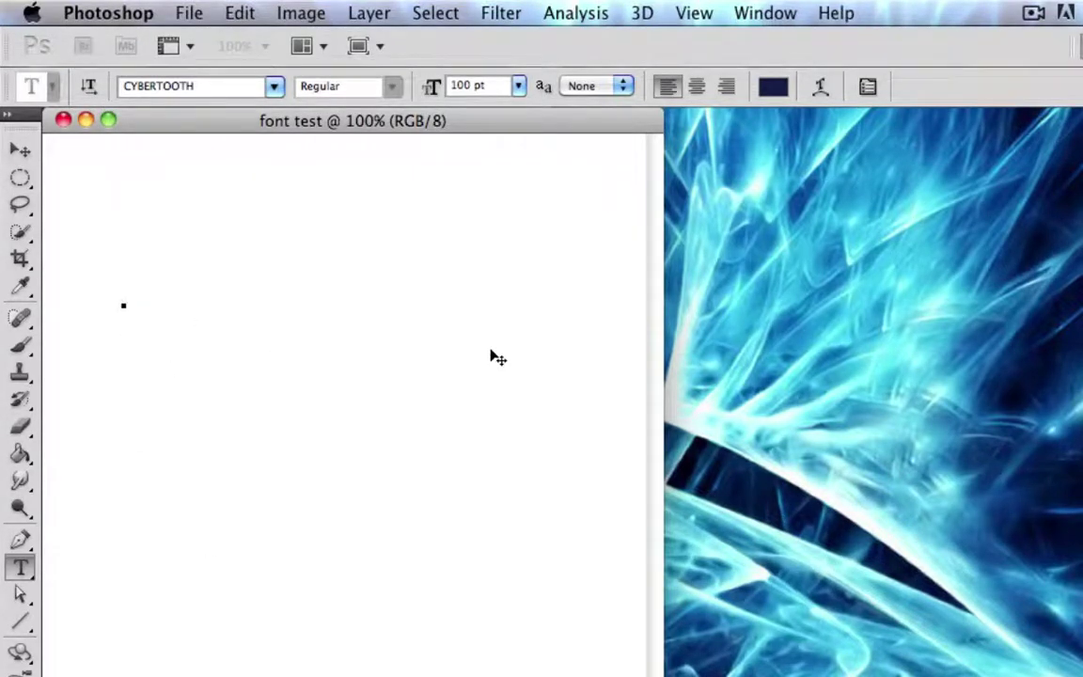
Step: Type the word PLUGGER in CYBERTOOTH, commit it, and drag it lower on the canvas
text(PLUGGER)
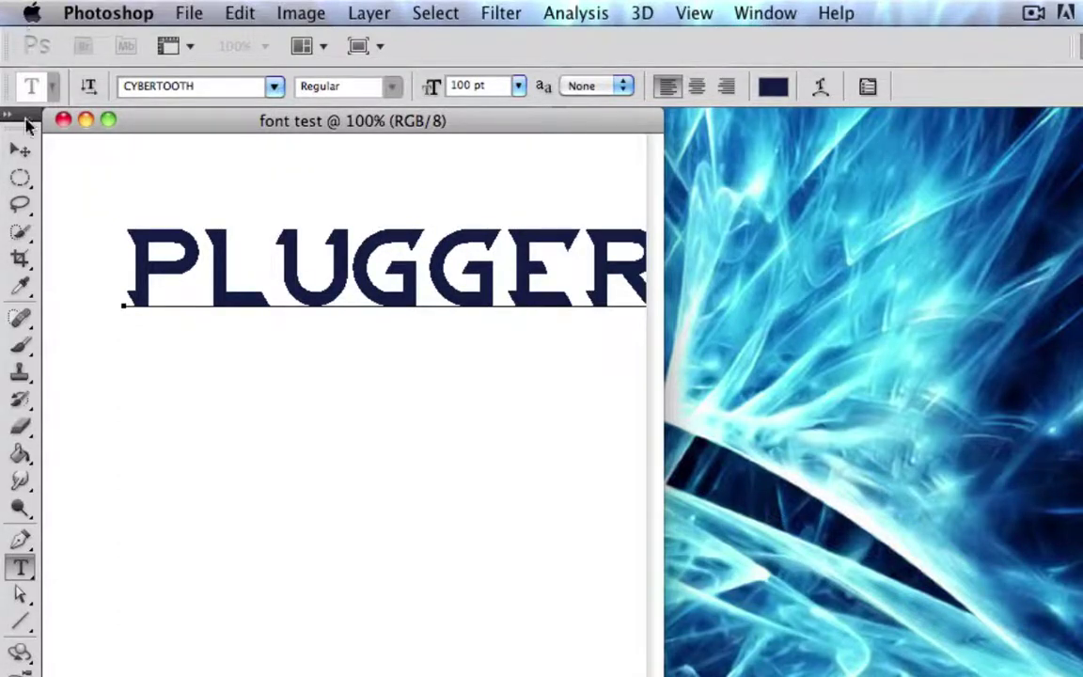
click(21, 150)
drag(359, 266, 343, 371)
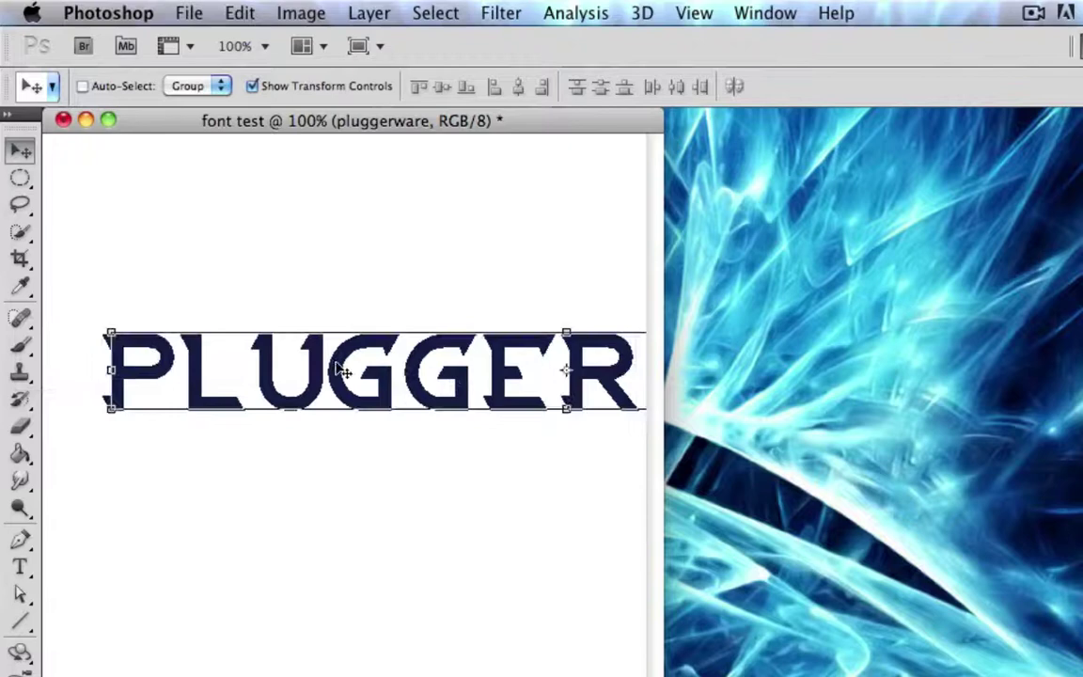
Step: Free-transform the word down to about 58%, fit it across the canvas, and apply
key(ctrl+t)
drag(182, 413, 328, 554)
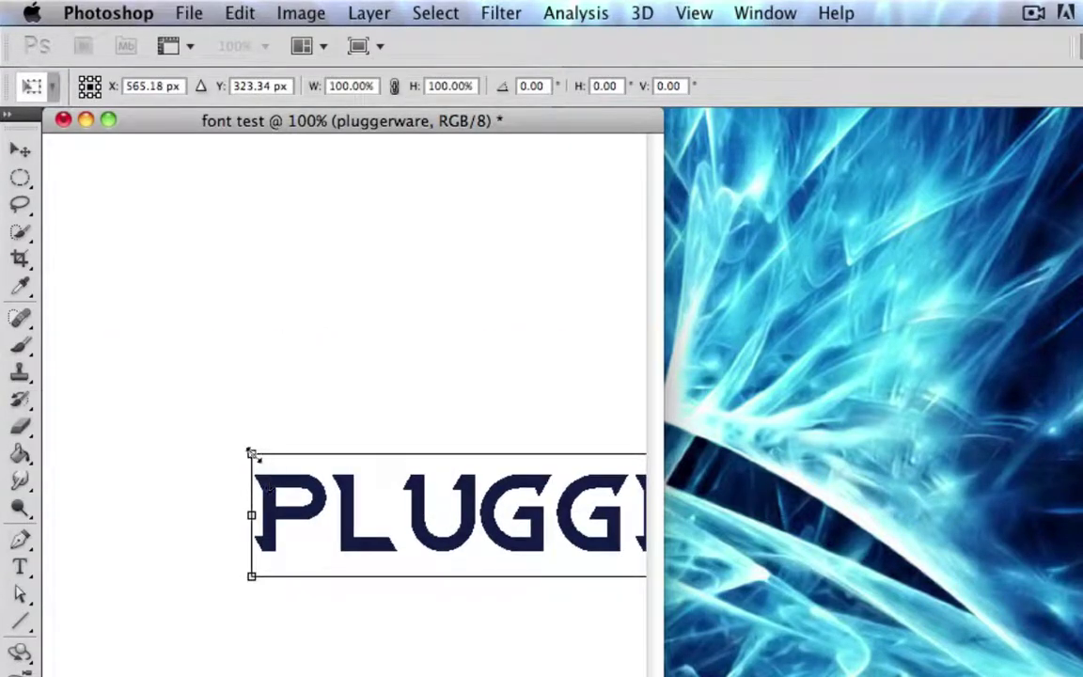
drag(252, 455, 507, 580)
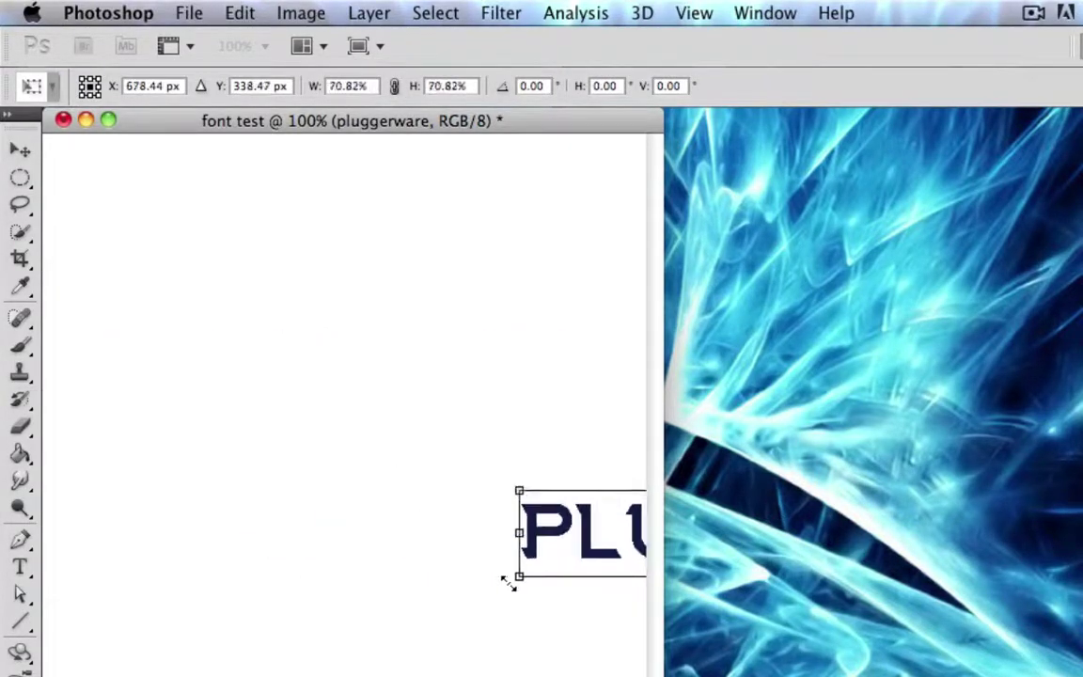
drag(572, 564, 77, 418)
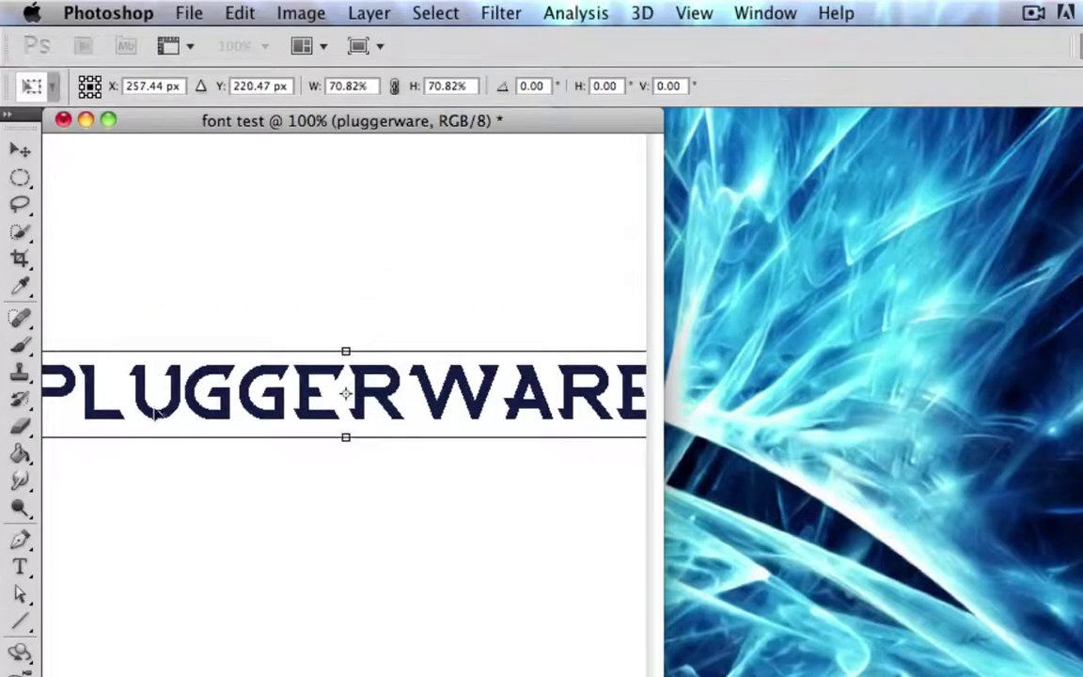
drag(197, 405, 291, 401)
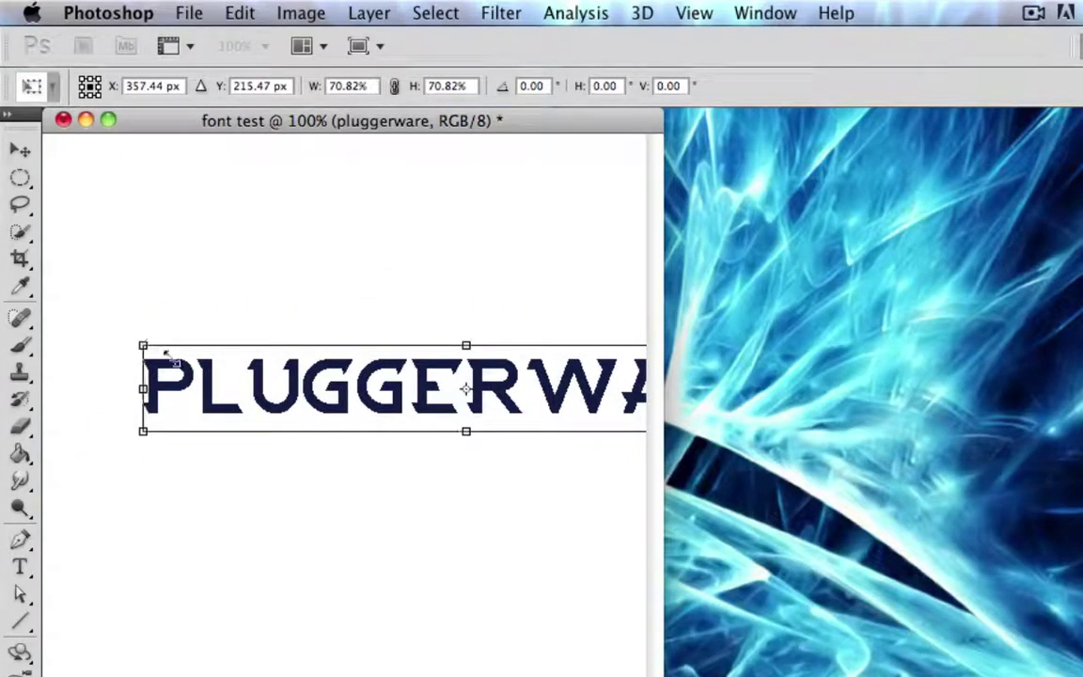
drag(140, 342, 231, 359)
drag(305, 395, 155, 359)
click(21, 151)
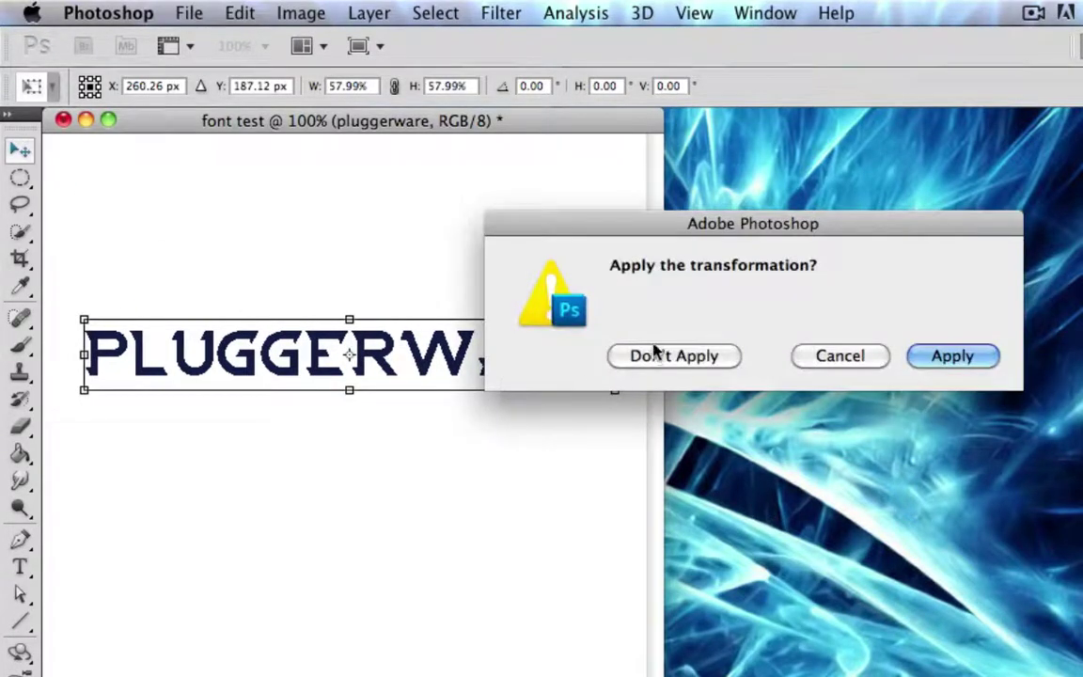
click(970, 350)
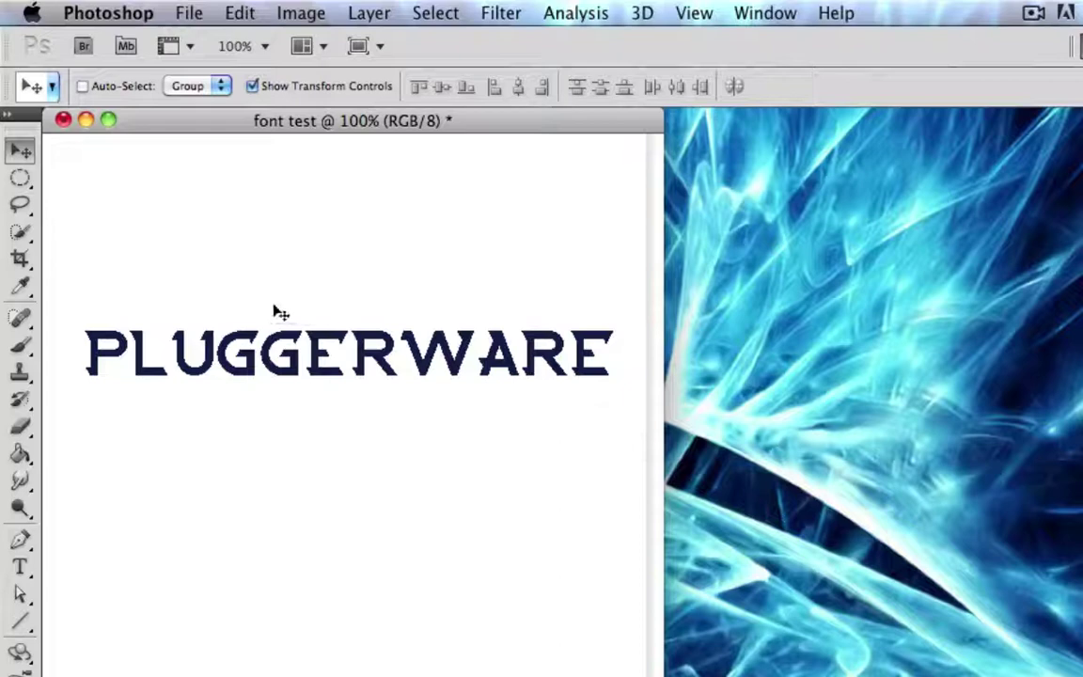
key(alt+bracketright)
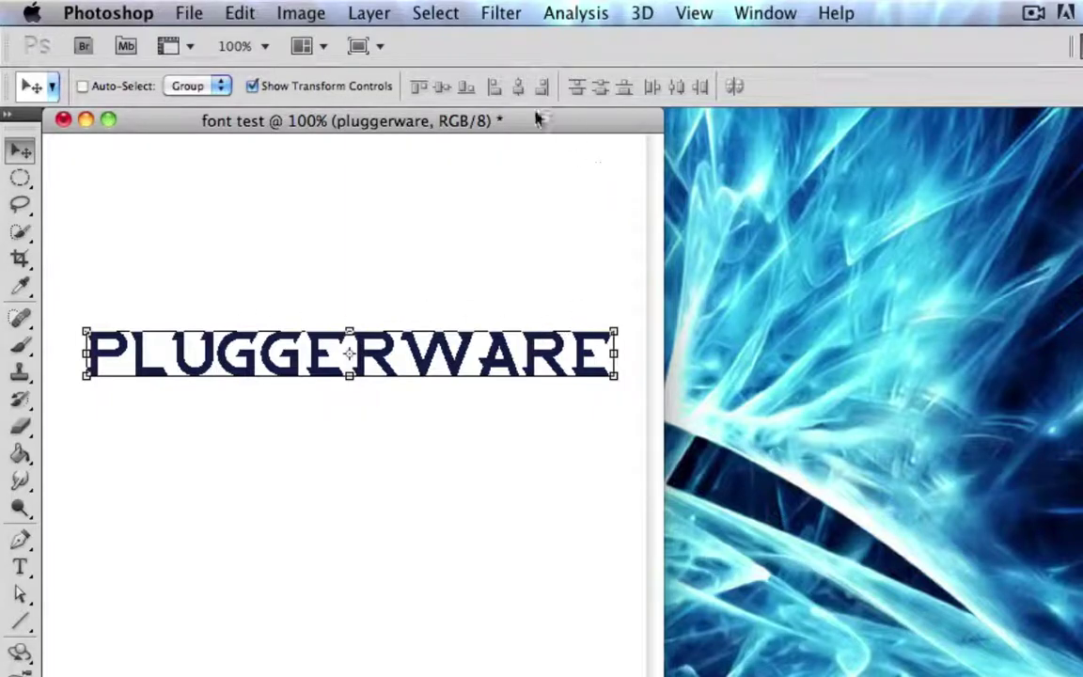
drag(538, 115, 502, 126)
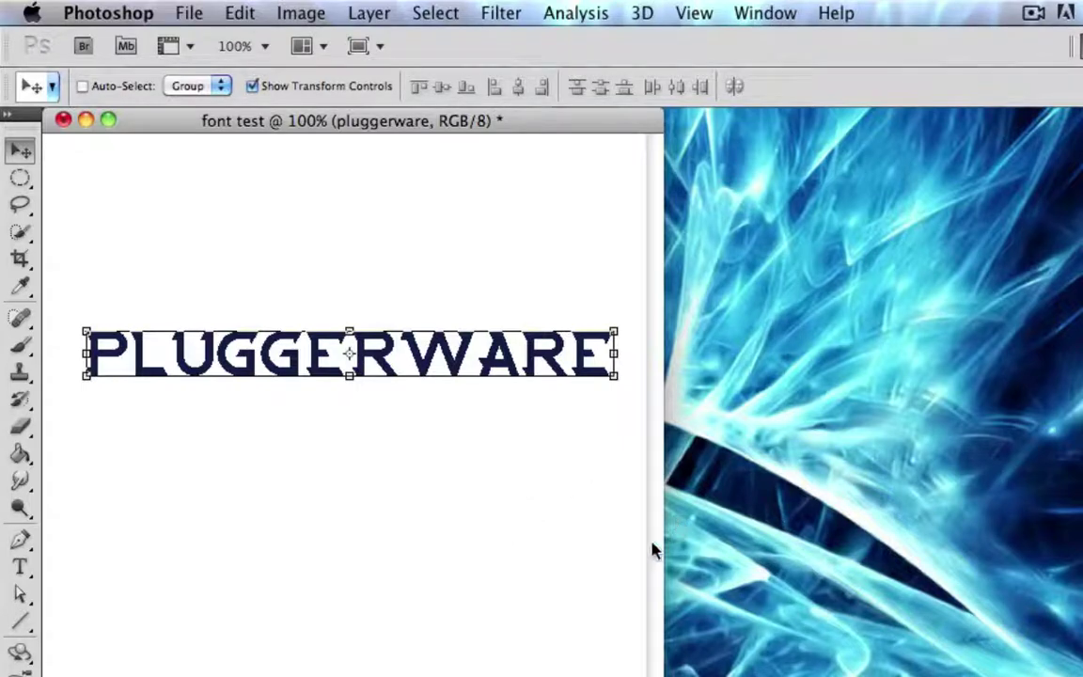